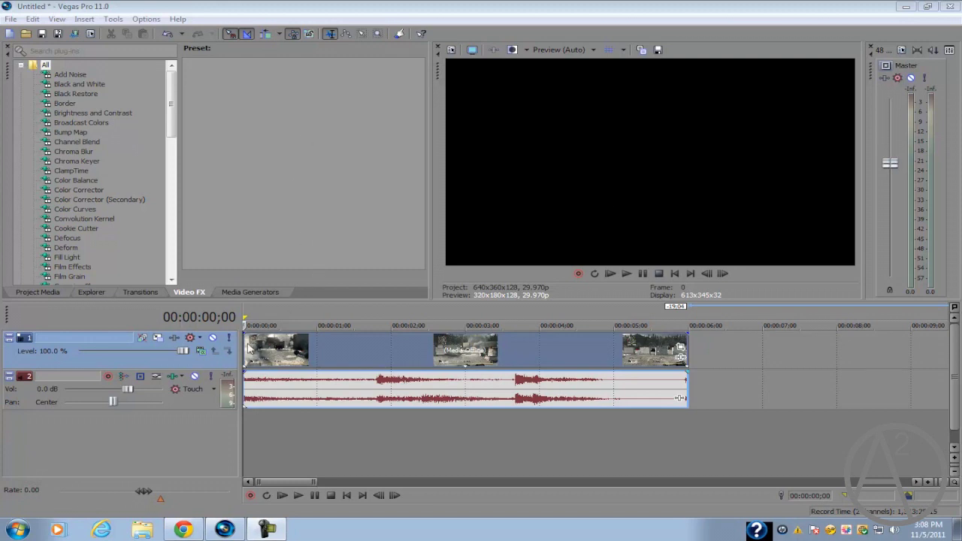
Select the gameplay clip on the timeline so its first frame shows in the preview
left_click(248, 347)
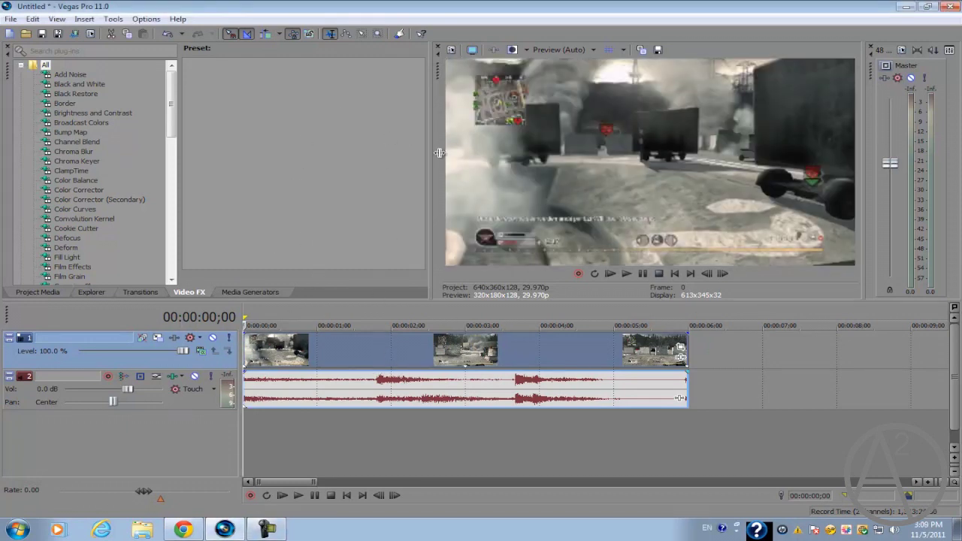
Bring up Project Video Properties showing the Internet 360-30p template at 640x360, 29.970 fps
scroll(269, 358, "up", 3)
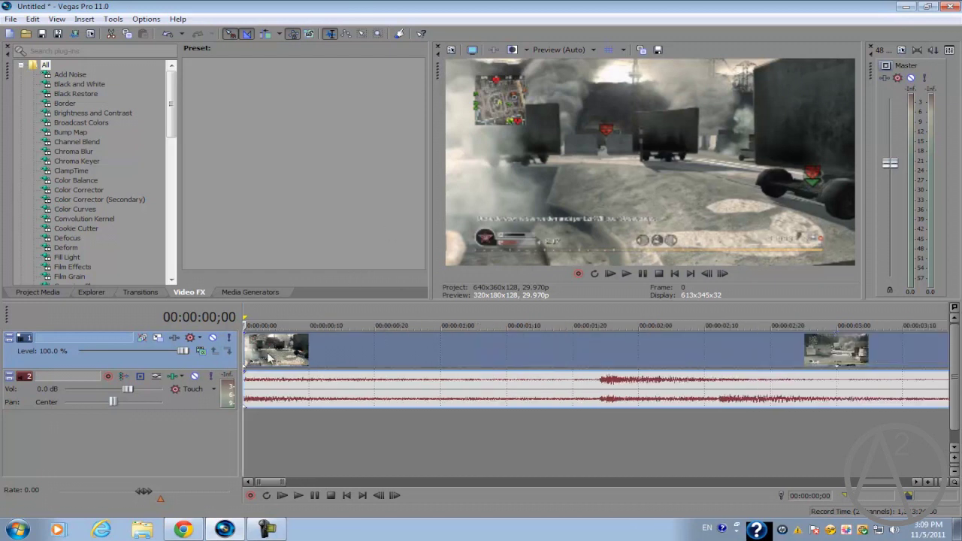
scroll(268, 358, "down", 4)
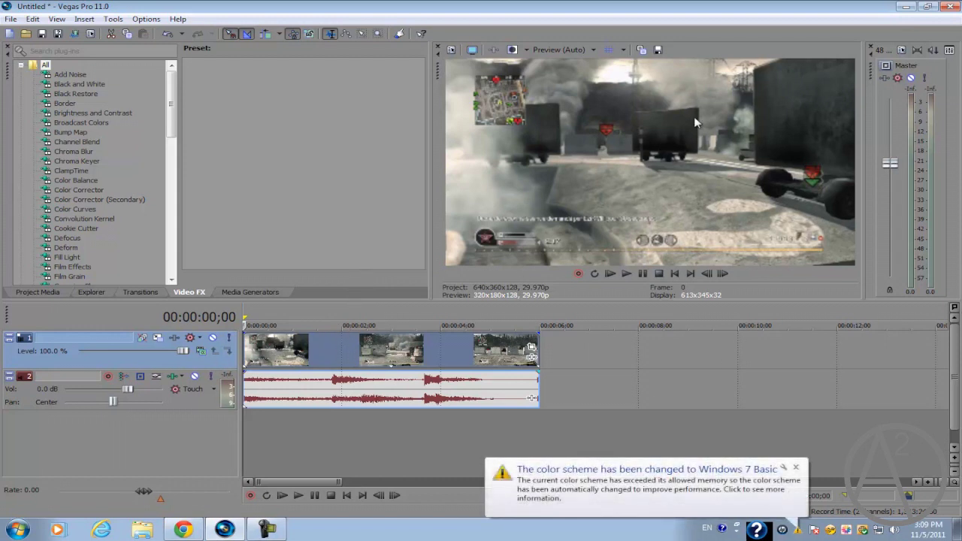
left_click(450, 49)
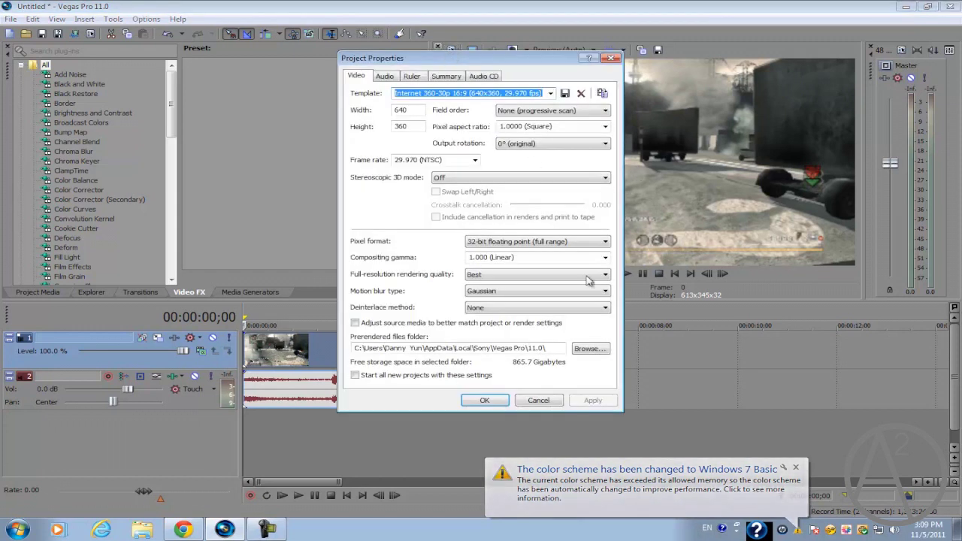
Match project settings to the 4MEN Coundown clip at 59.940 fps and apply them
left_click(602, 94)
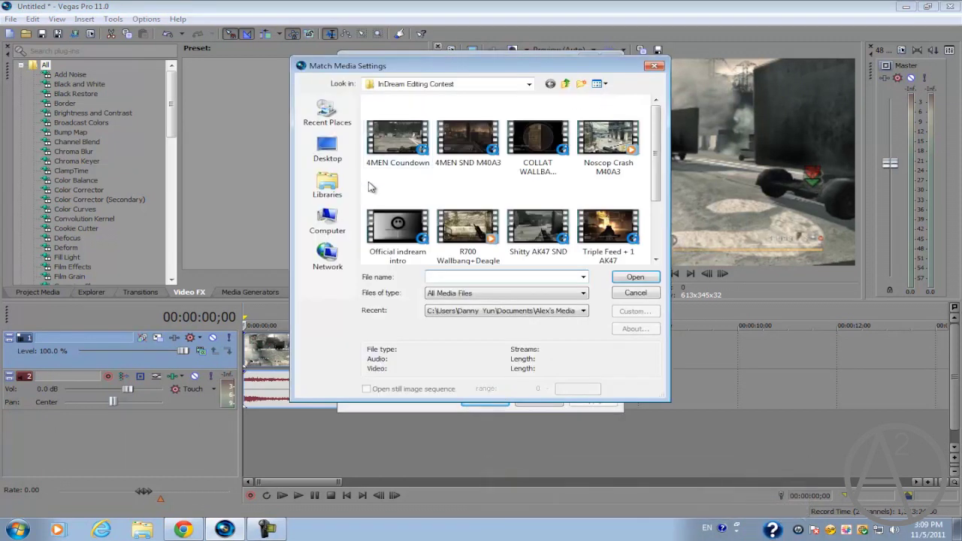
double_click(390, 146)
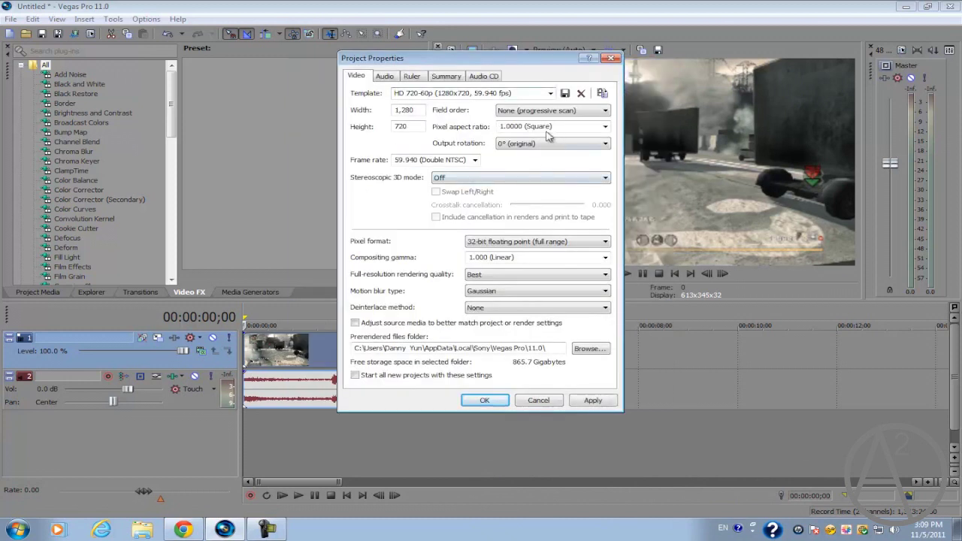
left_click(475, 160)
left_click(476, 160)
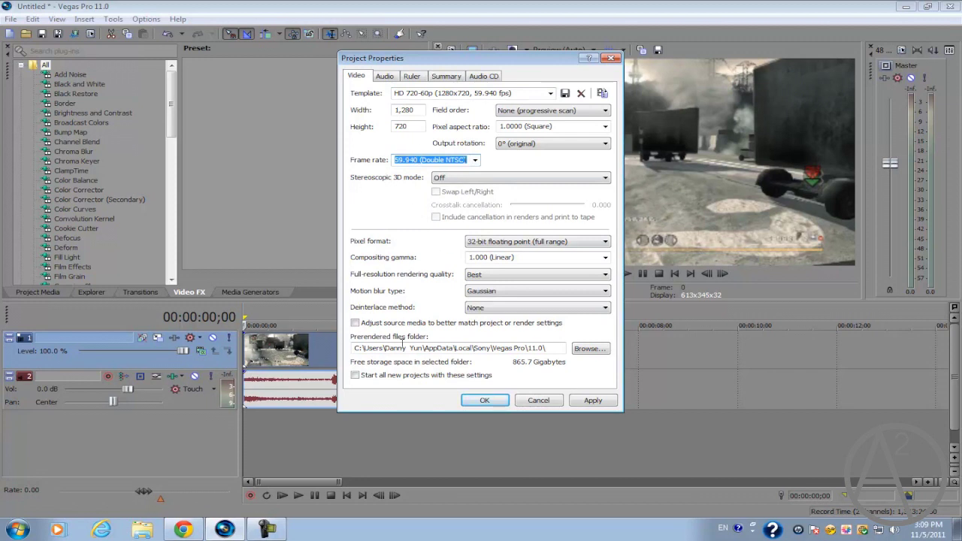
left_click(588, 400)
left_click(487, 402)
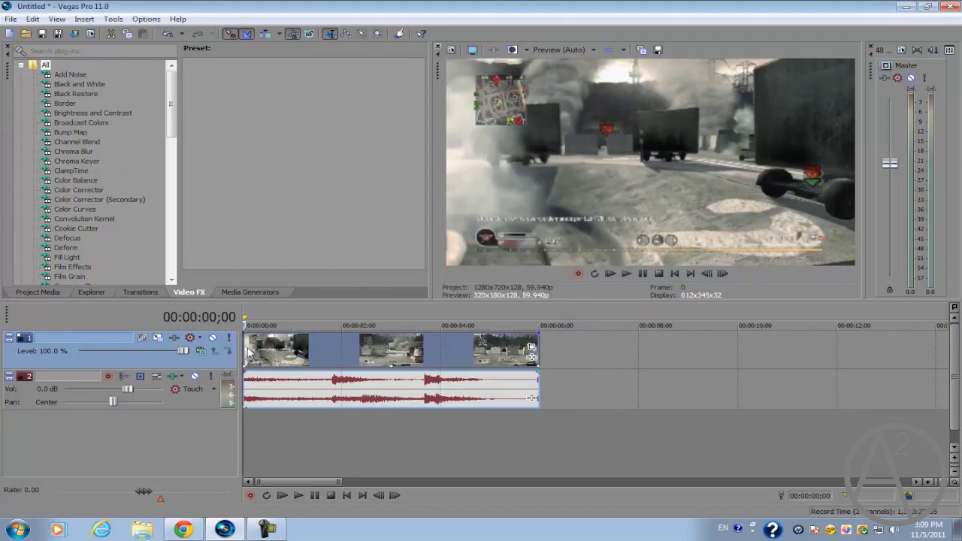
Find Twixtor in Video FX and drop its (Default) preset onto the gameplay clip
scroll(421, 350, "up", 4)
scroll(371, 351, "down", 4)
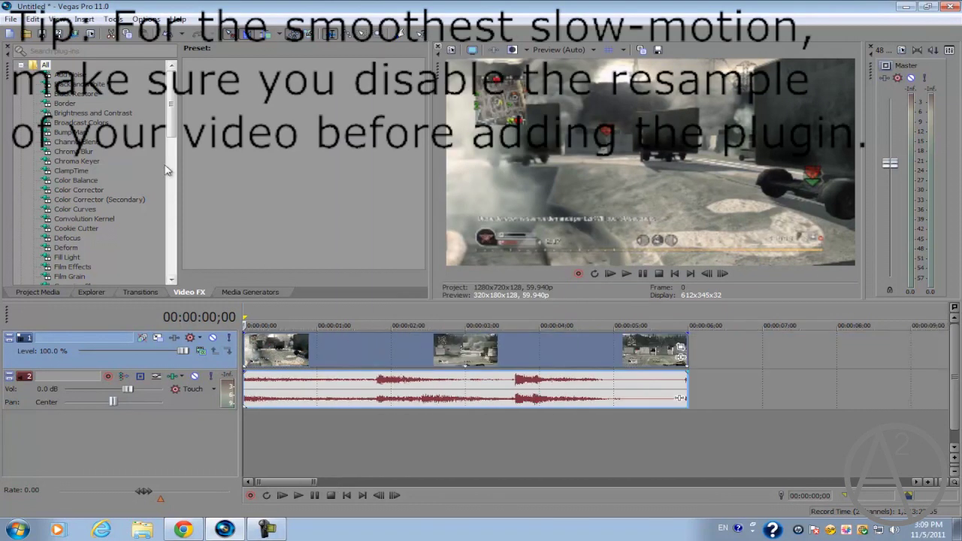
left_click(173, 177)
left_click_drag(173, 179, 173, 259)
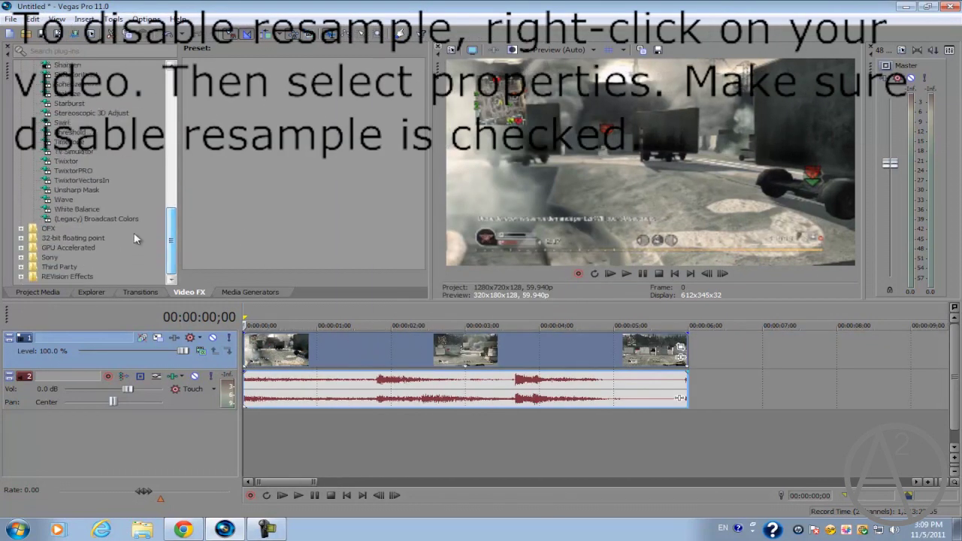
left_click(75, 161)
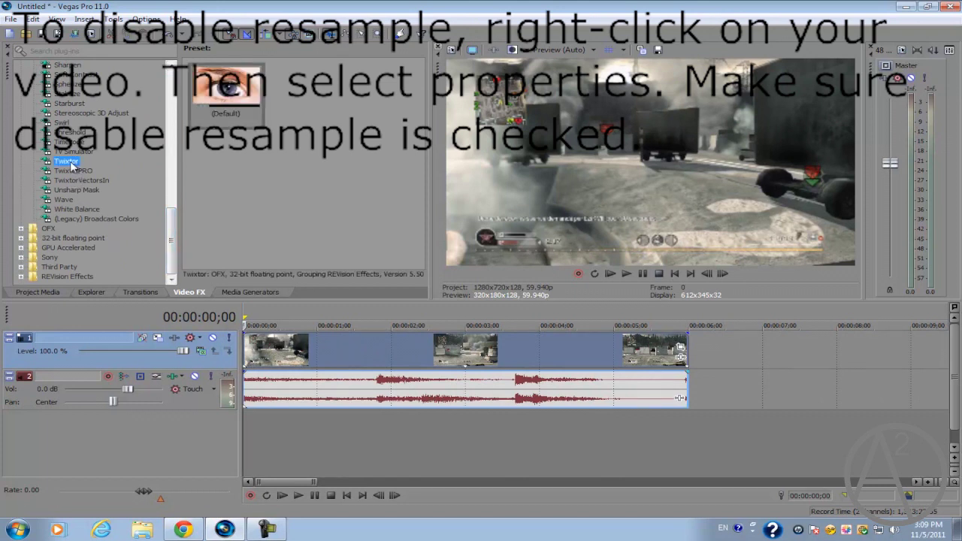
left_click_drag(211, 106, 347, 305)
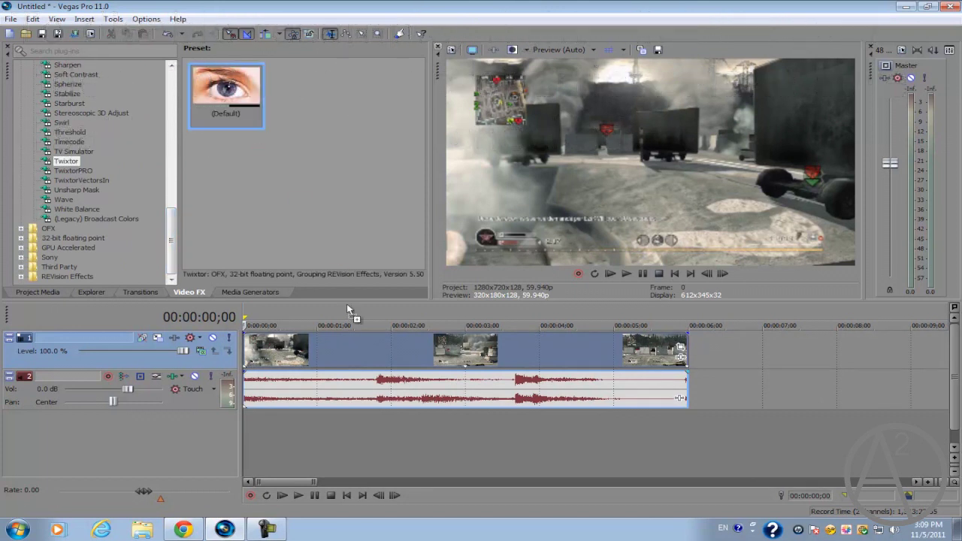
left_click_drag(341, 350, 342, 349)
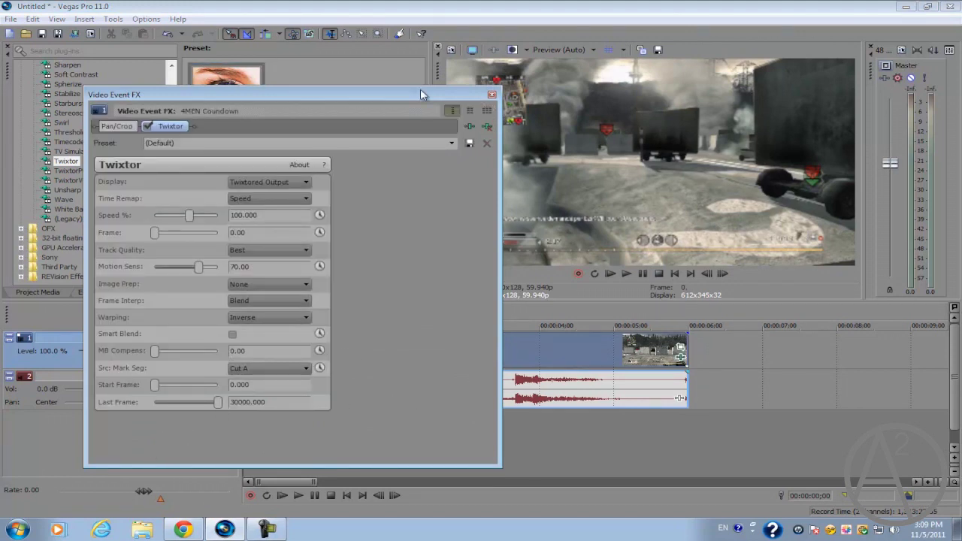
Move the effect window aside and drag Twixtor's Speed % slider, ending at 73.684
left_click_drag(420, 89, 341, 86)
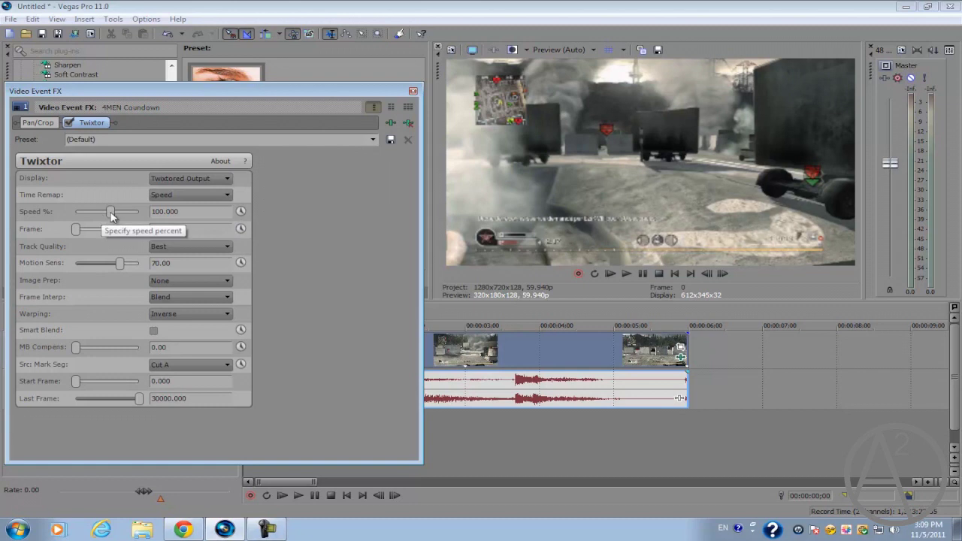
left_click_drag(112, 212, 108, 213)
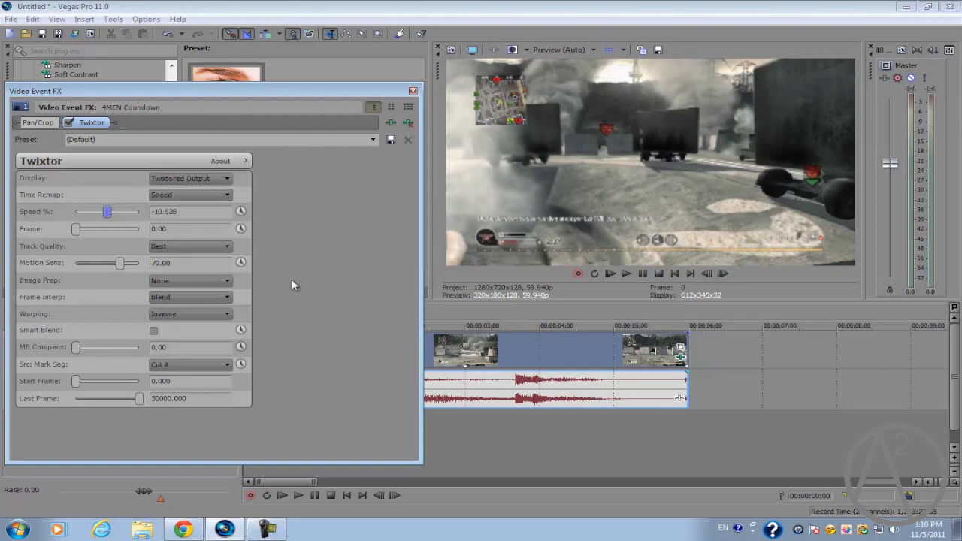
left_click_drag(107, 212, 114, 213)
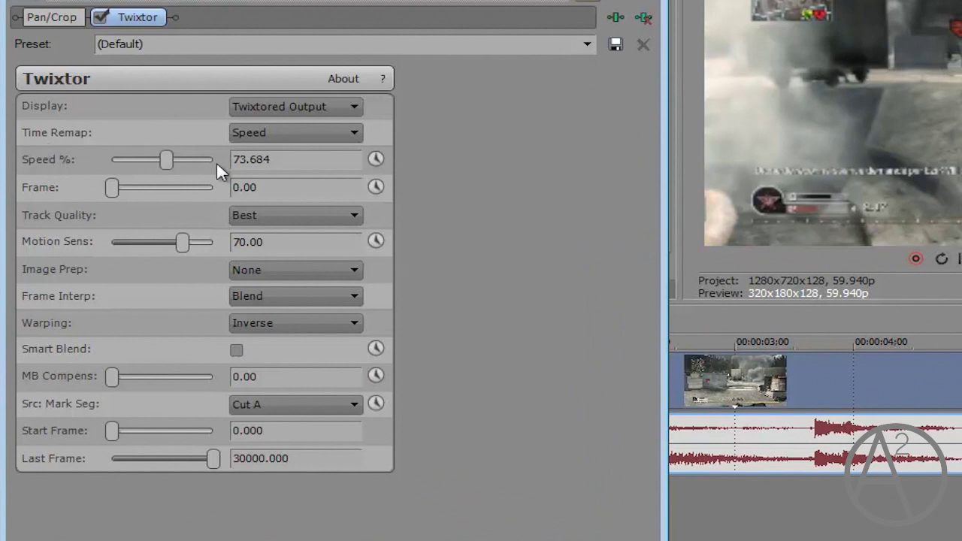
Reset Twixtor's Speed % to 100 and make it animatable with keyframes
double_click(322, 158)
type("100")
key("Return")
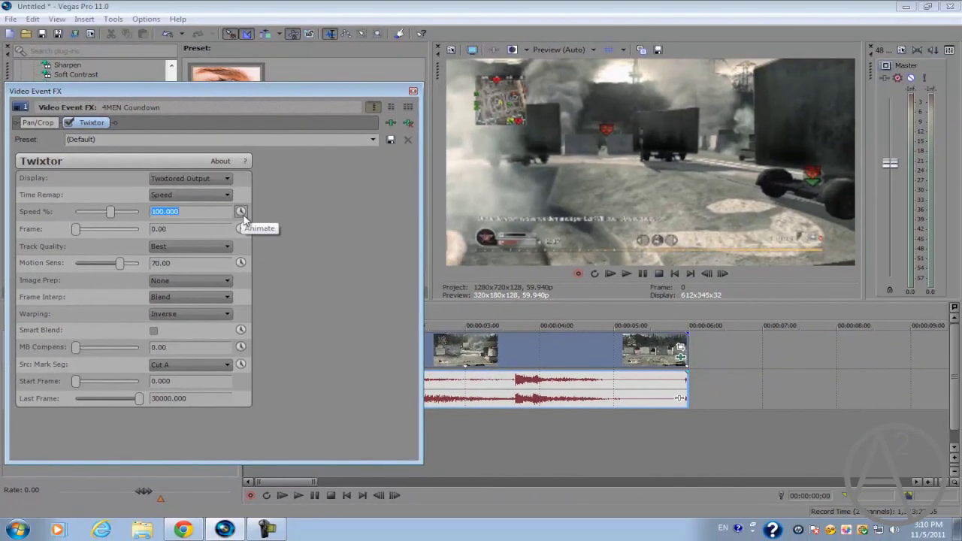
left_click(241, 212)
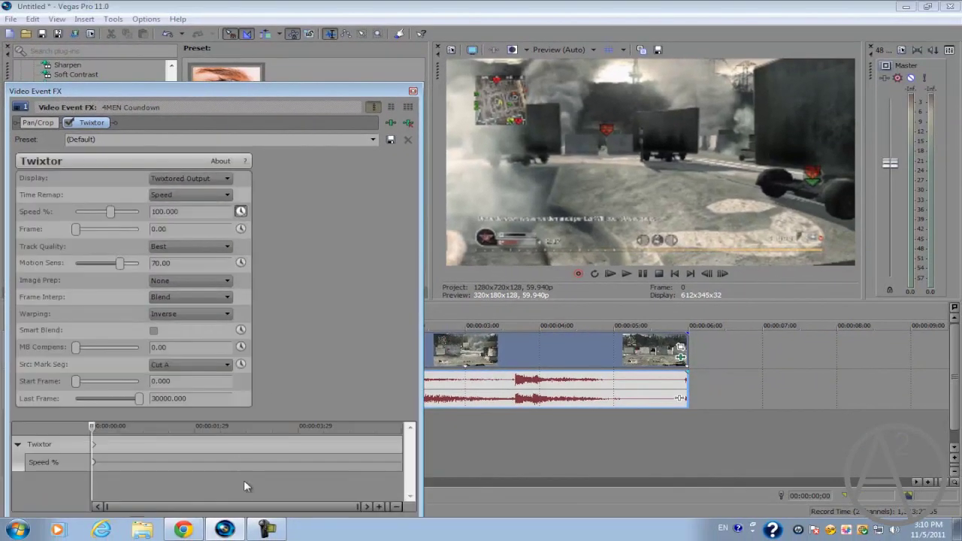
Turn on Sync Cursor and reposition the Video Event FX window over the preview
left_click_drag(304, 87, 320, 121)
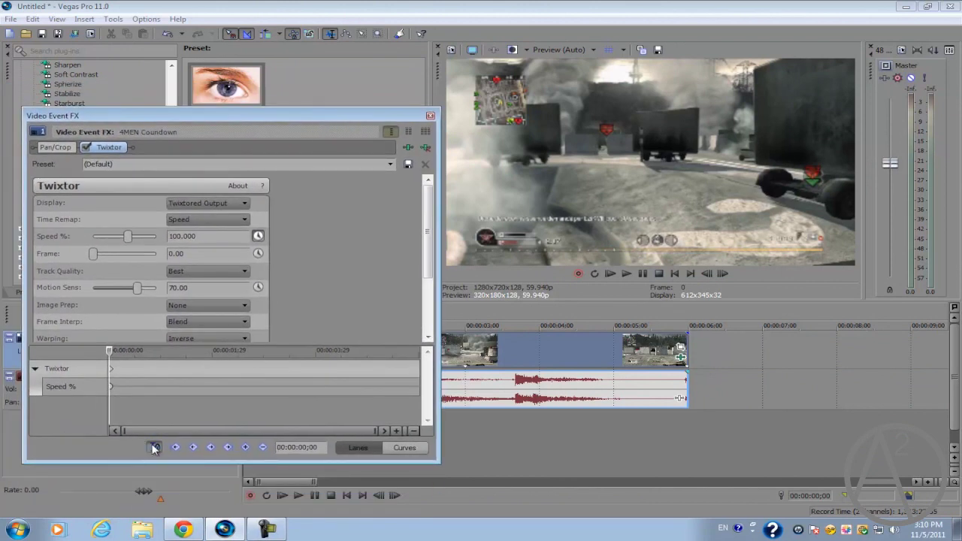
left_click(154, 447)
left_click_drag(354, 120, 389, 121)
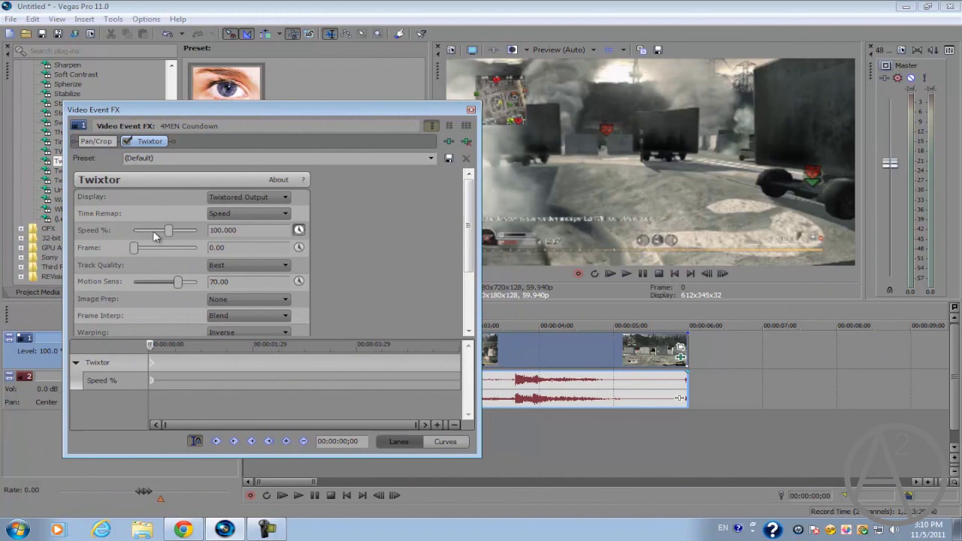
Scrub the Twixtor keyframe timeline to 00:00:03;05, frame 190, where the slowdown begins
double_click(255, 233)
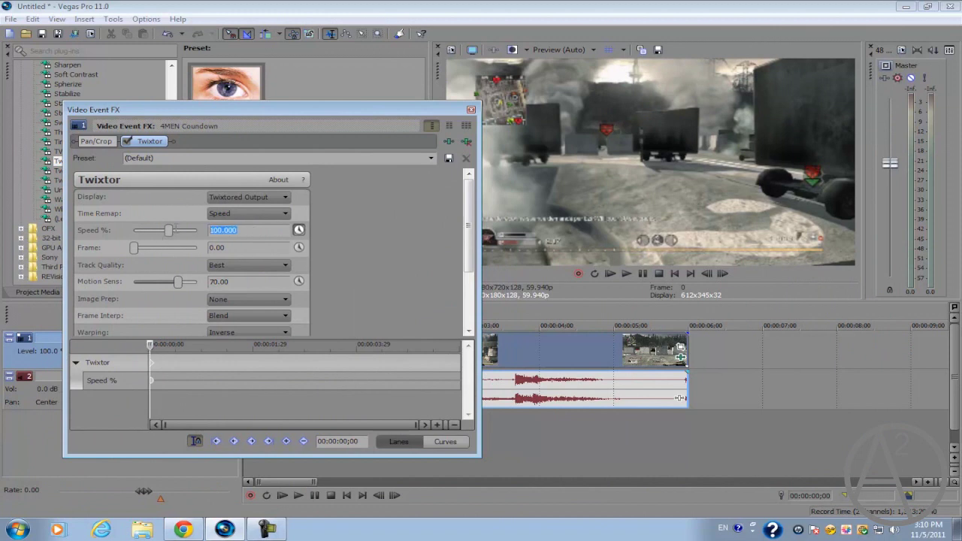
left_click(157, 345)
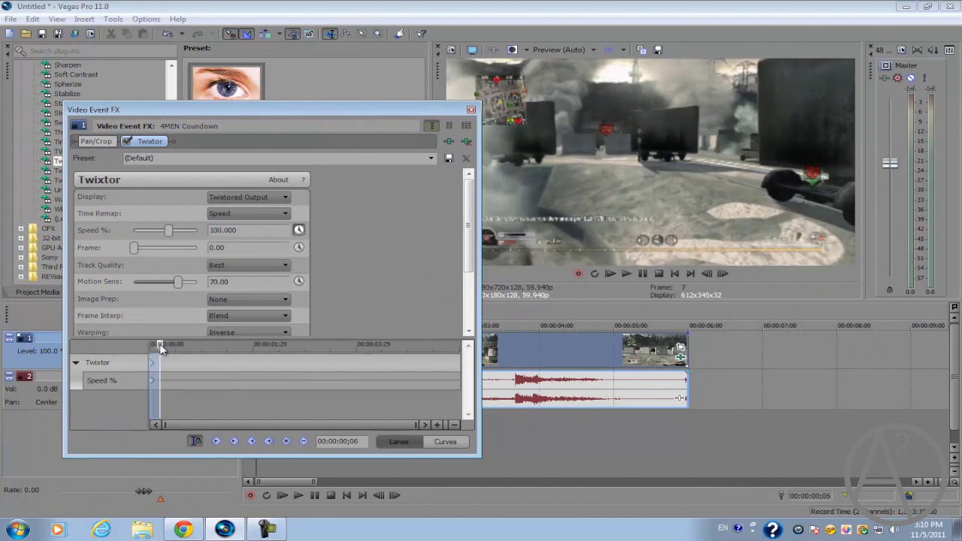
left_click_drag(160, 346, 314, 342)
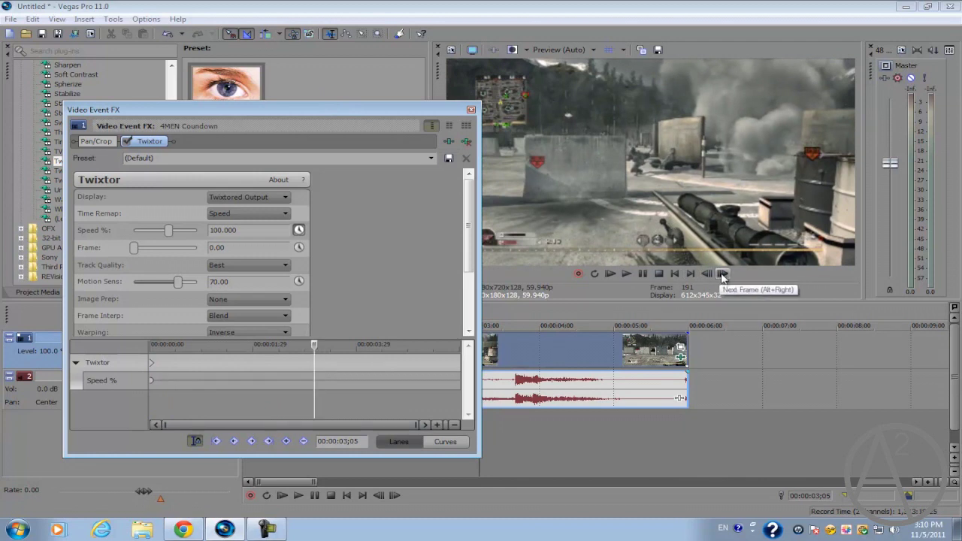
left_click(713, 275)
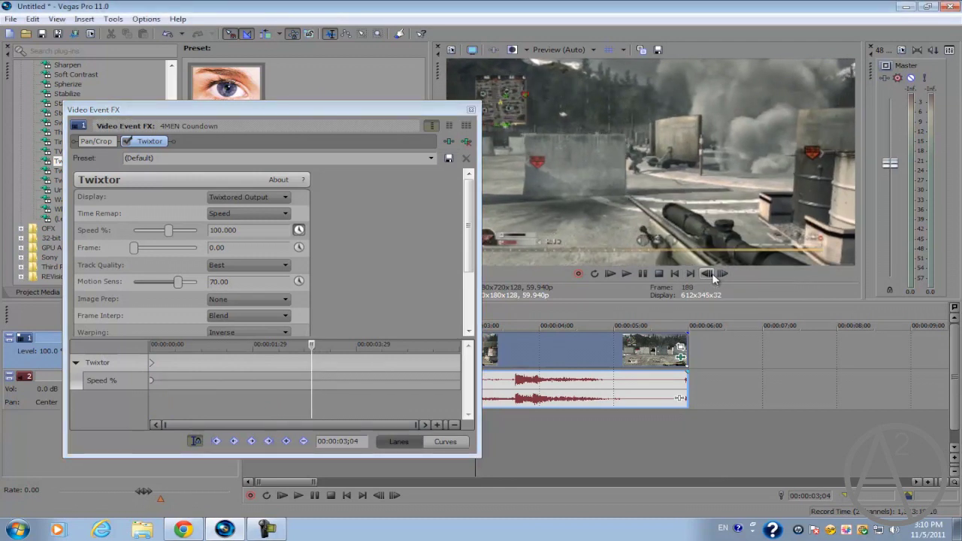
left_click(722, 275)
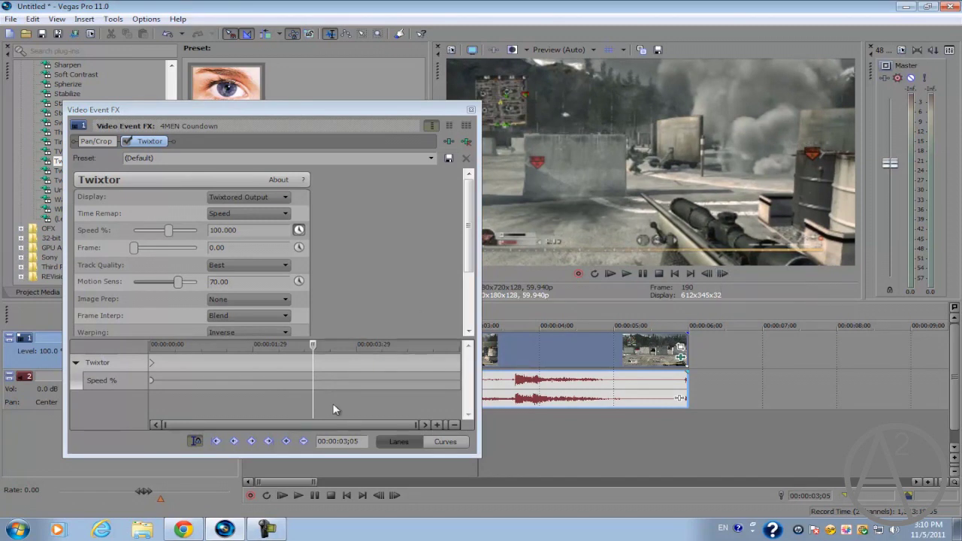
Add a 100% Speed % keyframe at 00:00:03;05 and select it
left_click(101, 381)
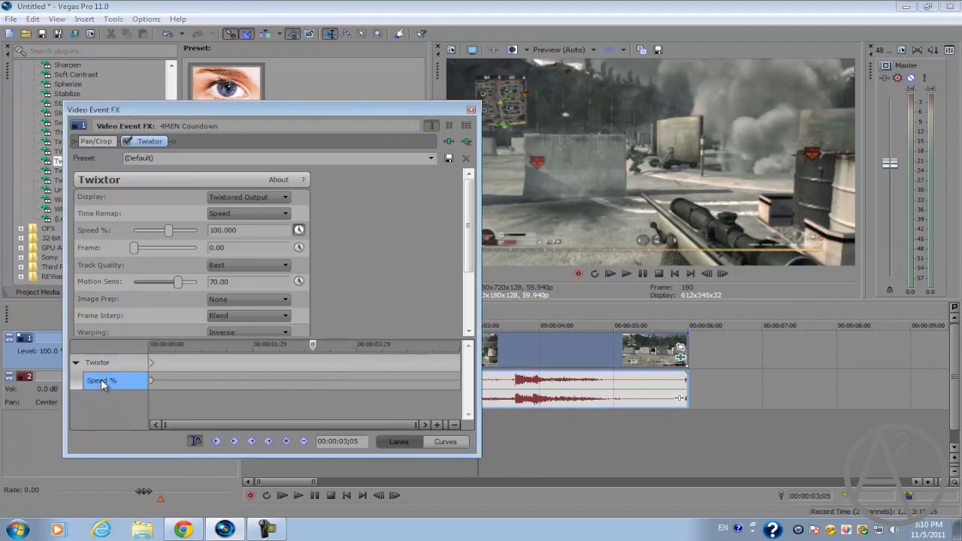
left_click(286, 442)
left_click(154, 364)
left_click(313, 379)
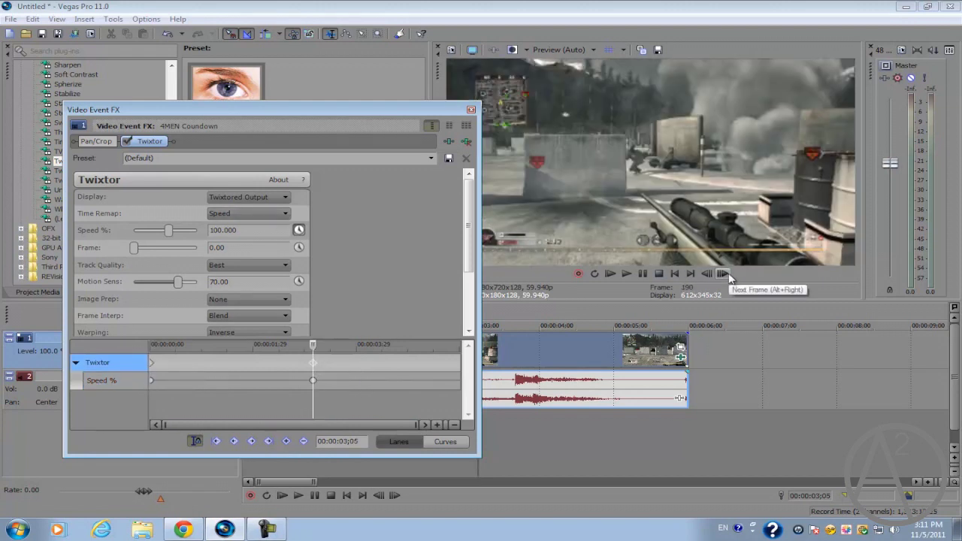
Advance five frames to 00:00:03;10 and select the Speed % value for editing
left_click(726, 274)
left_click(726, 274)
left_click(726, 273)
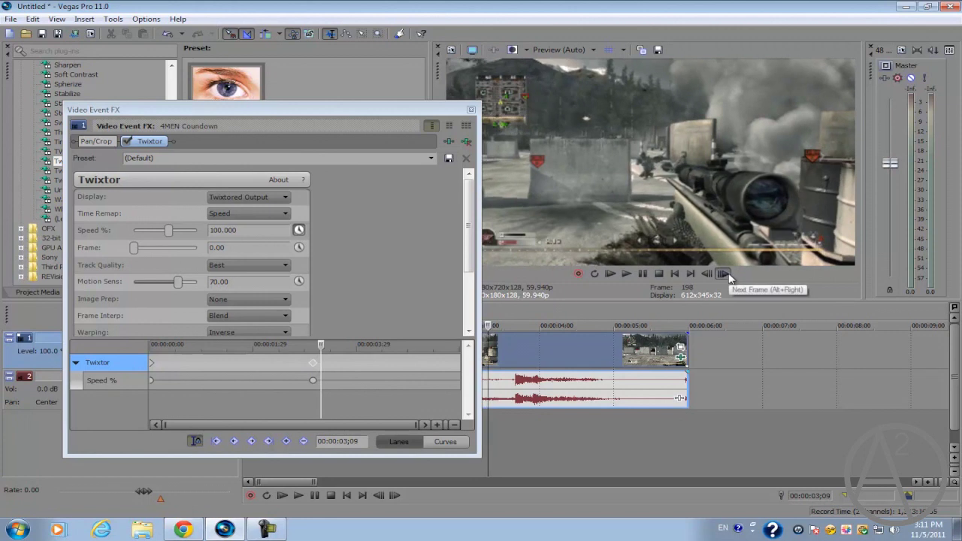
left_click(726, 274)
left_click(726, 273)
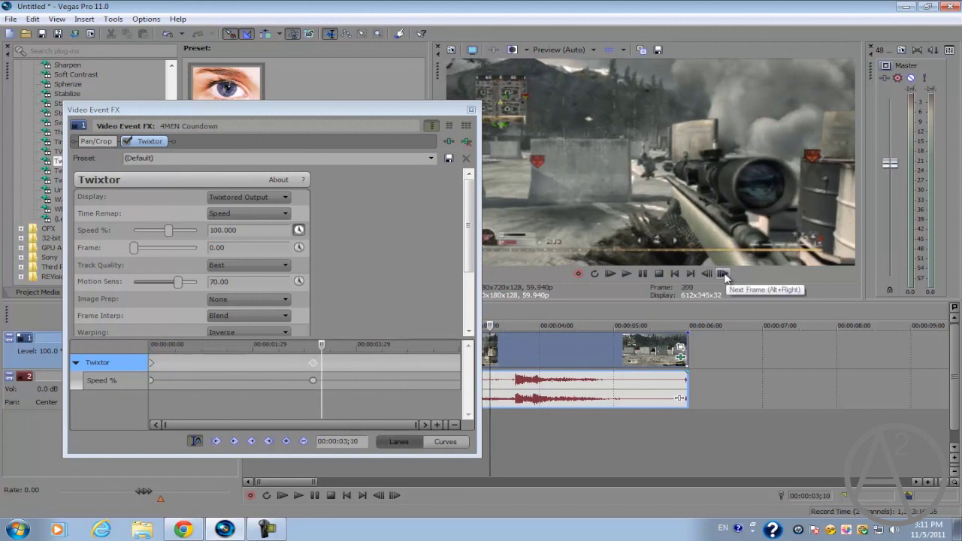
left_click(265, 230)
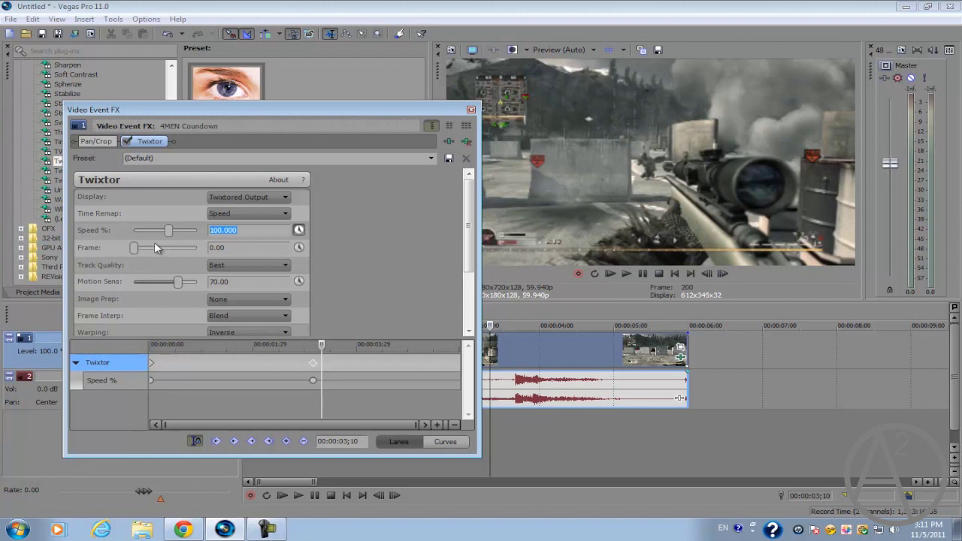
Set Speed % to 10 at 3;10 and play back the slowed section
type("10")
key("Return")
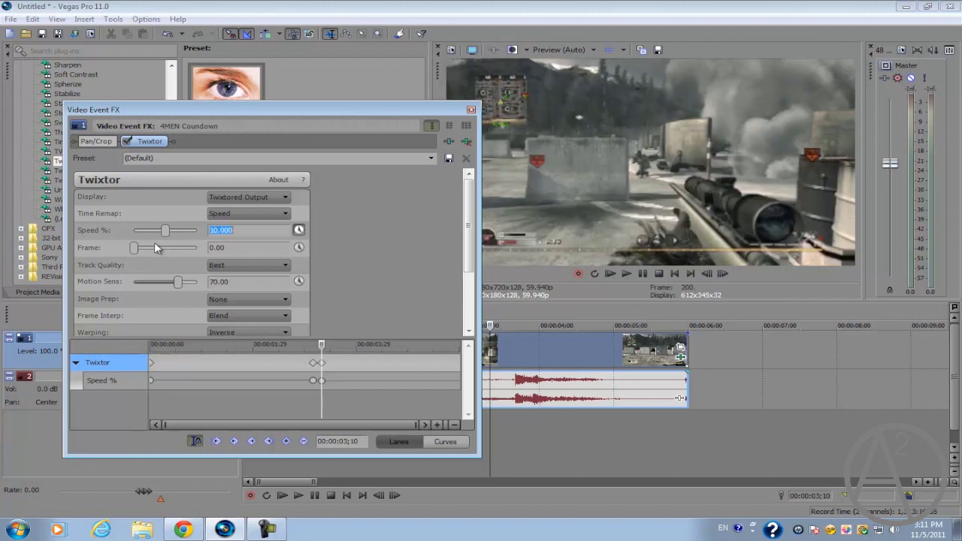
mouse_move(321, 345)
left_mouse_down()
mouse_move(374, 345)
mouse_move(325, 345)
left_mouse_up()
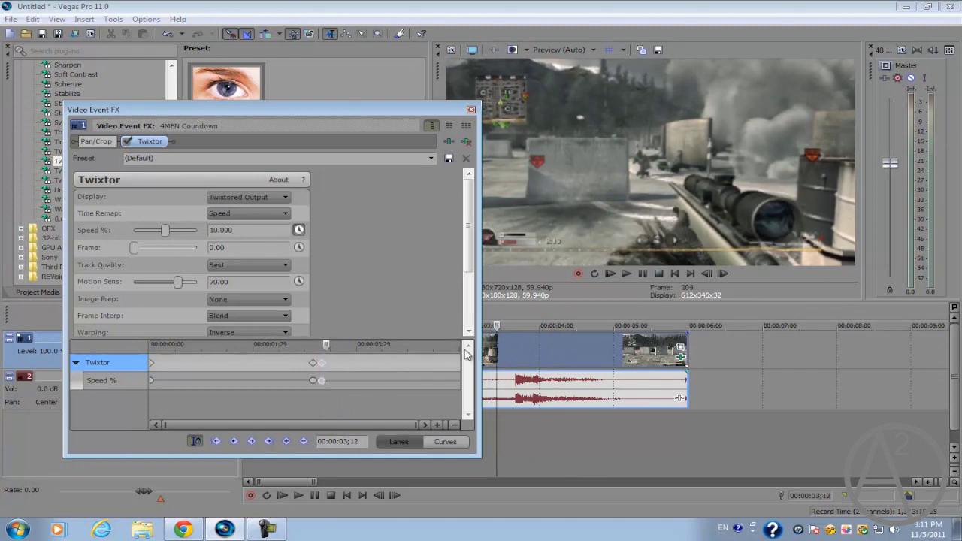
key("space")
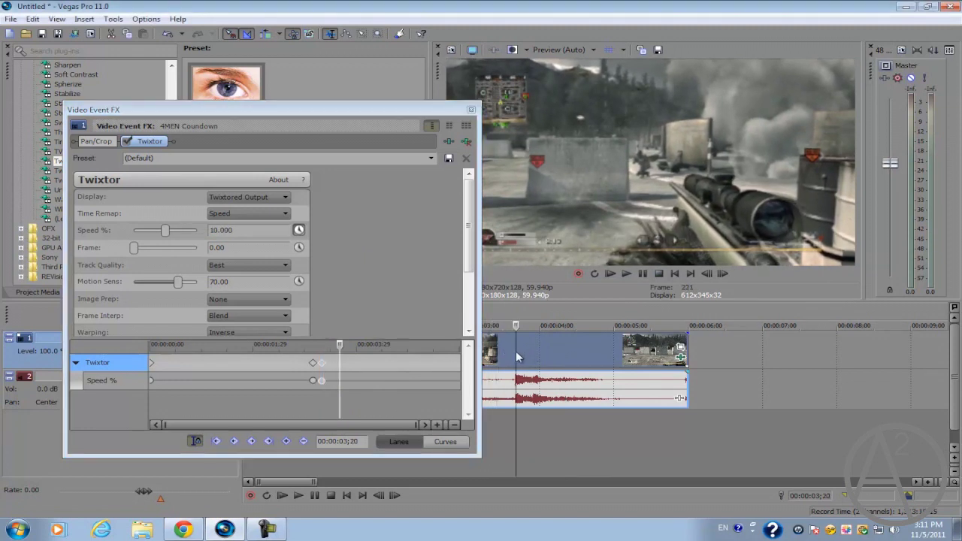
Compare with Twixtor off, re-enable it, and lengthen the clip's end to 6;17
left_click(127, 141)
left_click_drag(709, 324, 656, 342)
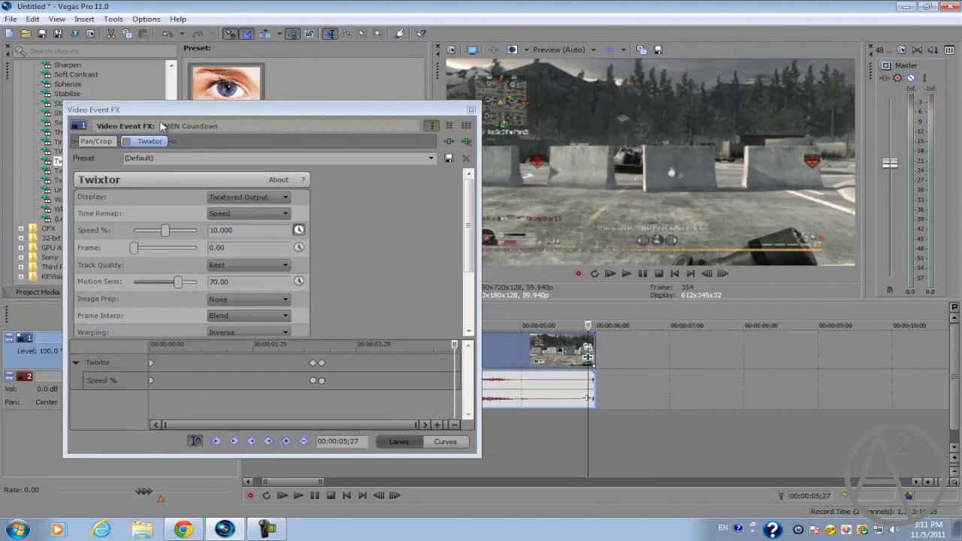
left_click(125, 140)
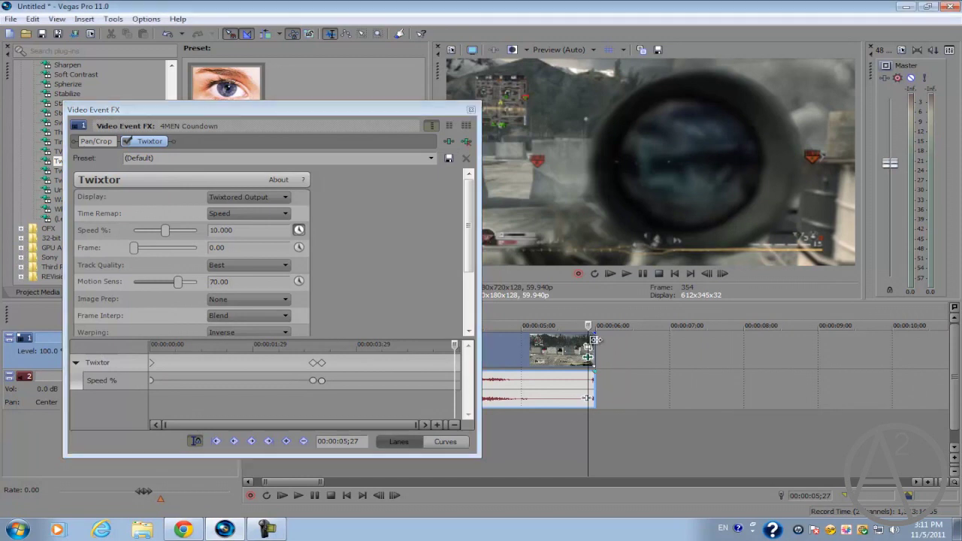
left_click_drag(594, 340, 821, 342)
left_click(722, 273)
left_click(722, 273)
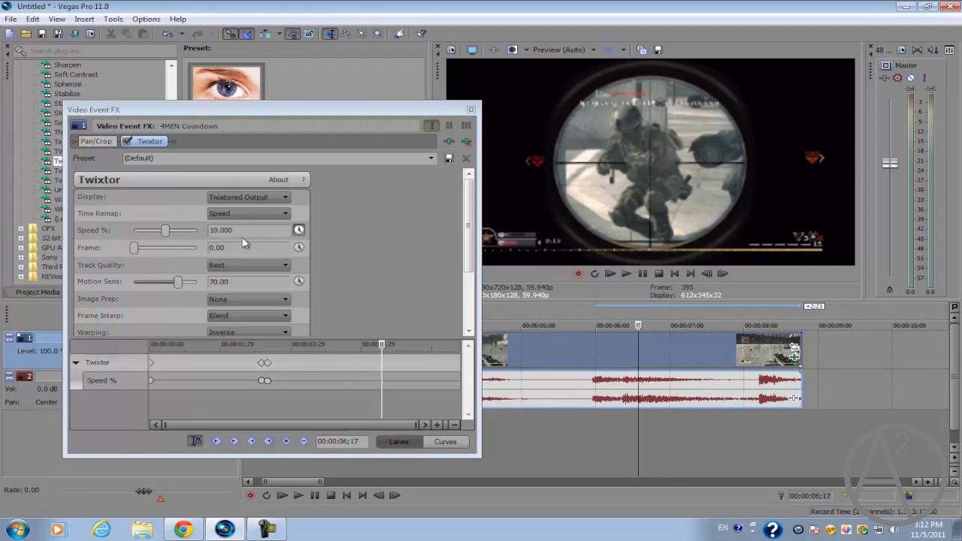
Add a 10% hold keyframe at 6;21, then advance five frames to 6;26
left_click_drag(375, 356, 386, 355)
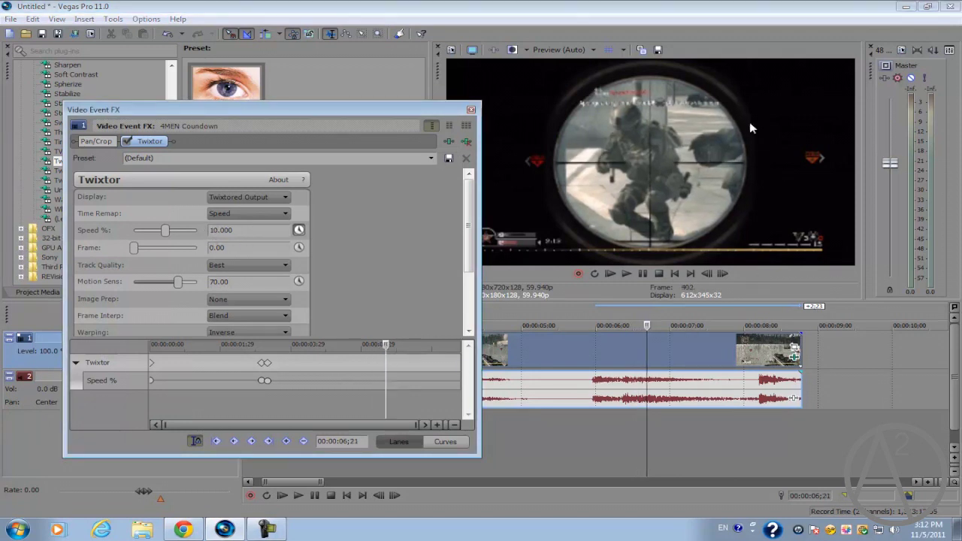
left_click(286, 442)
left_click(723, 274)
left_click(723, 274)
left_click(723, 275)
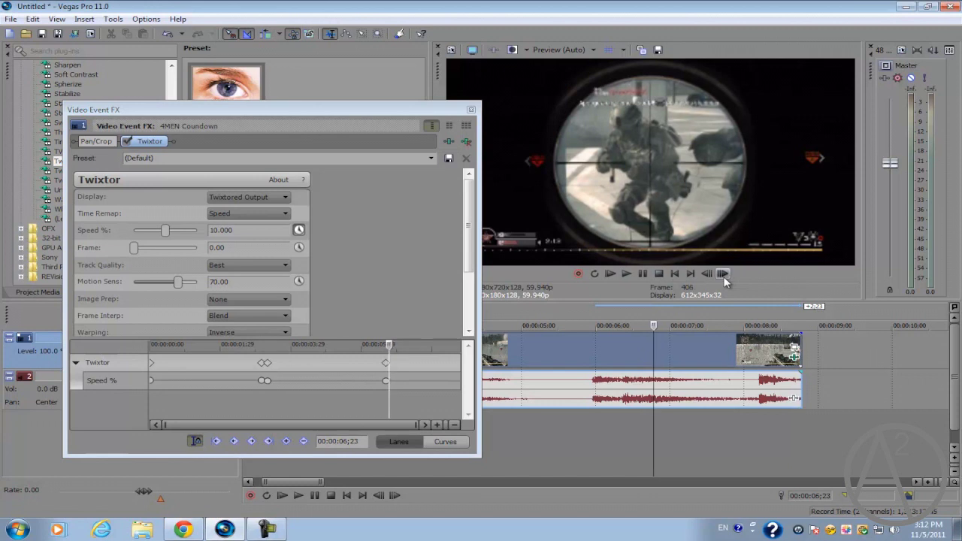
left_click(723, 274)
left_click(723, 274)
left_click(723, 274)
left_click(723, 275)
left_click(723, 274)
left_click(723, 274)
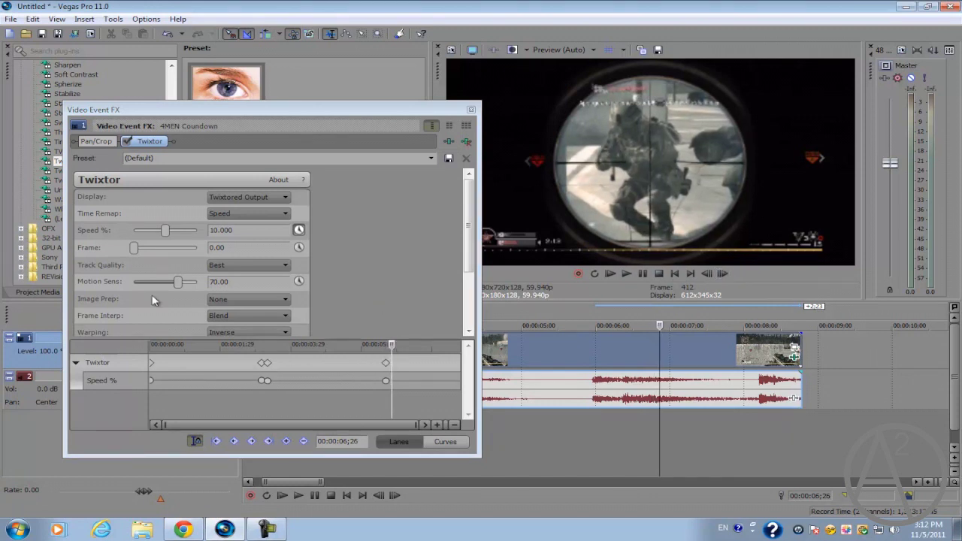
Return Speed % to 100 at 6;26 and close the Twixtor effect settings
left_click(248, 229)
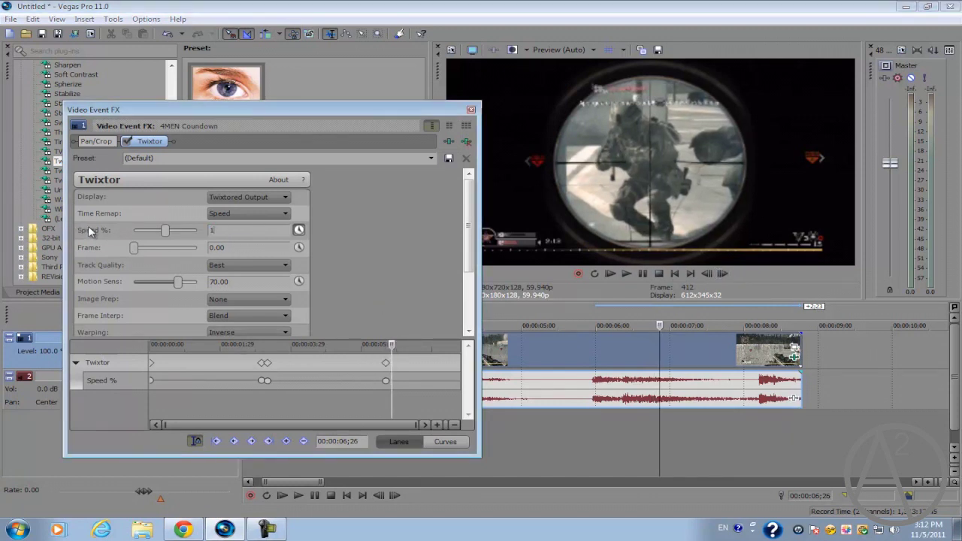
key("Return")
left_click(471, 109)
Mark 4;00–6;28 as a loop region, loop-play it, then stop playback
left_click(750, 319)
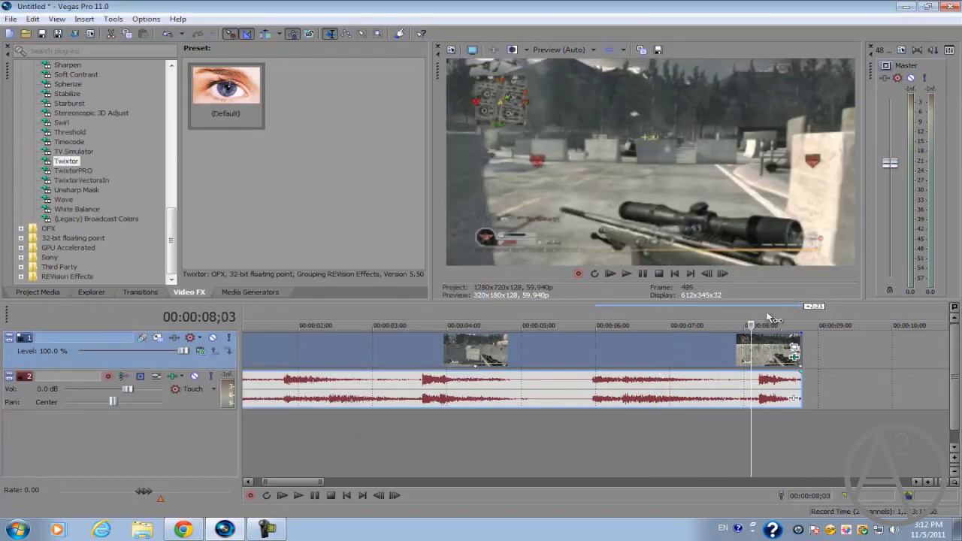
left_click_drag(770, 319, 449, 319)
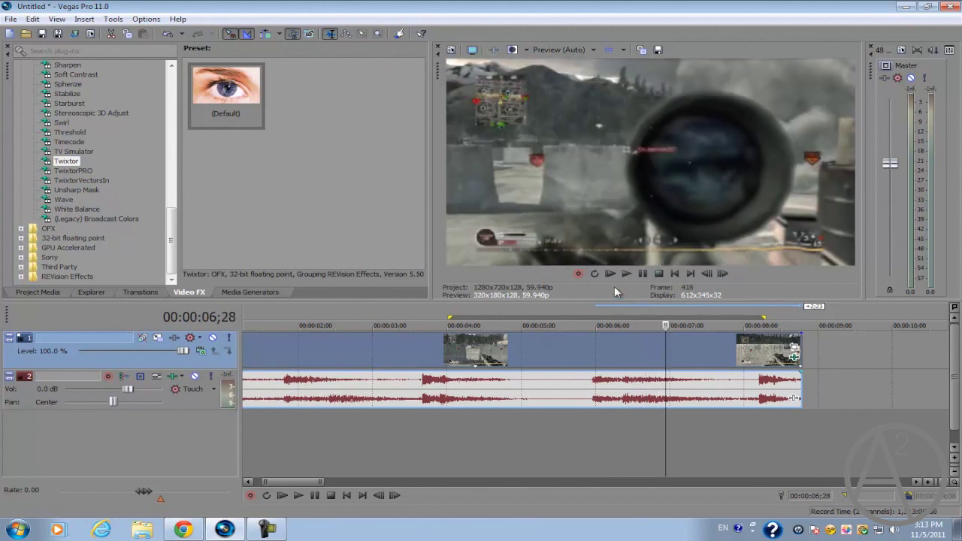
key("o")
key("space")
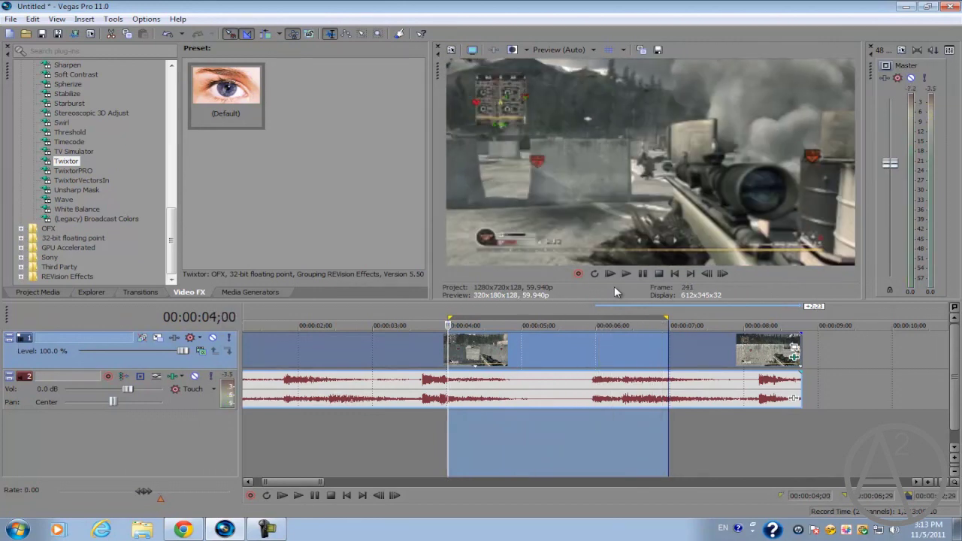
key("space")
key("space")
Step the playhead to 3;22, 4;02 and 4;09 to review the slowed frames
left_click(428, 353)
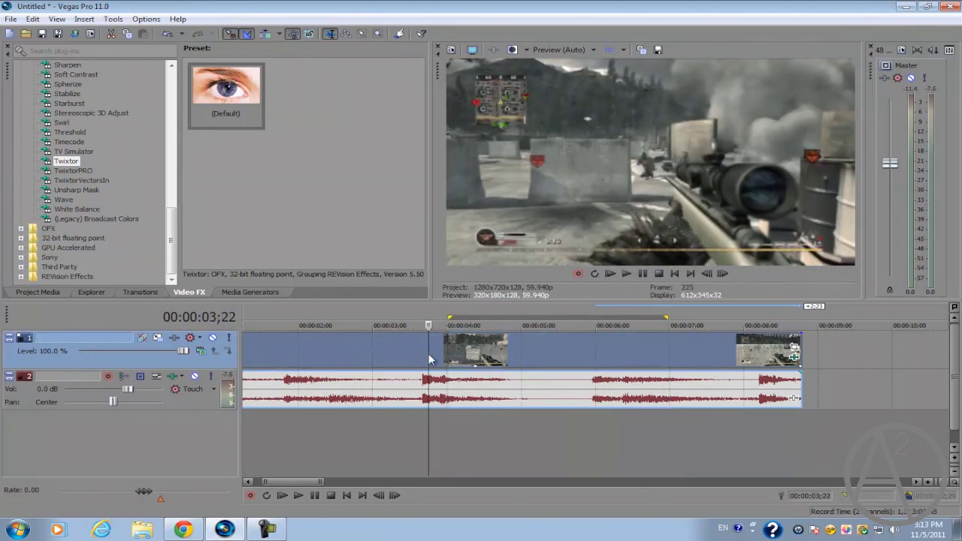
left_click(451, 354)
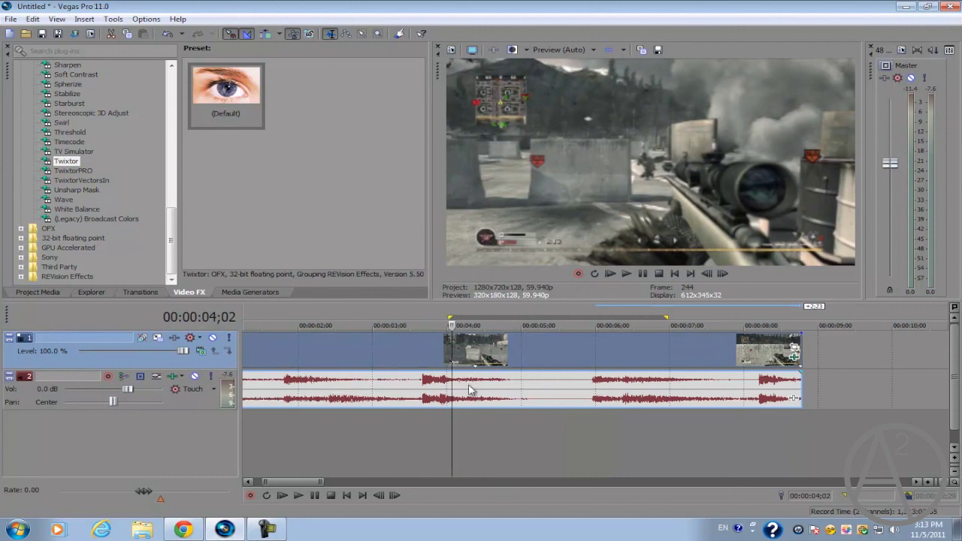
left_click(471, 359)
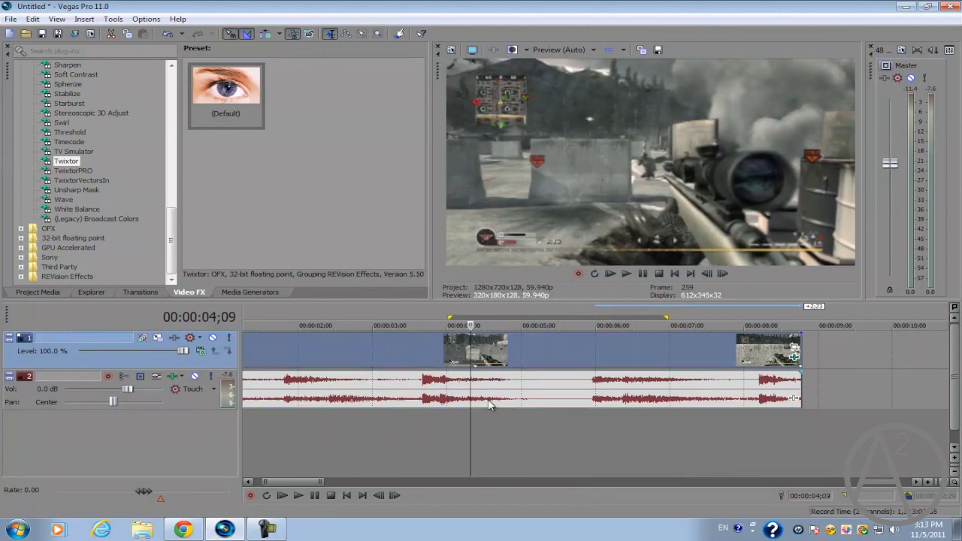
left_click(438, 388)
right_click(438, 389)
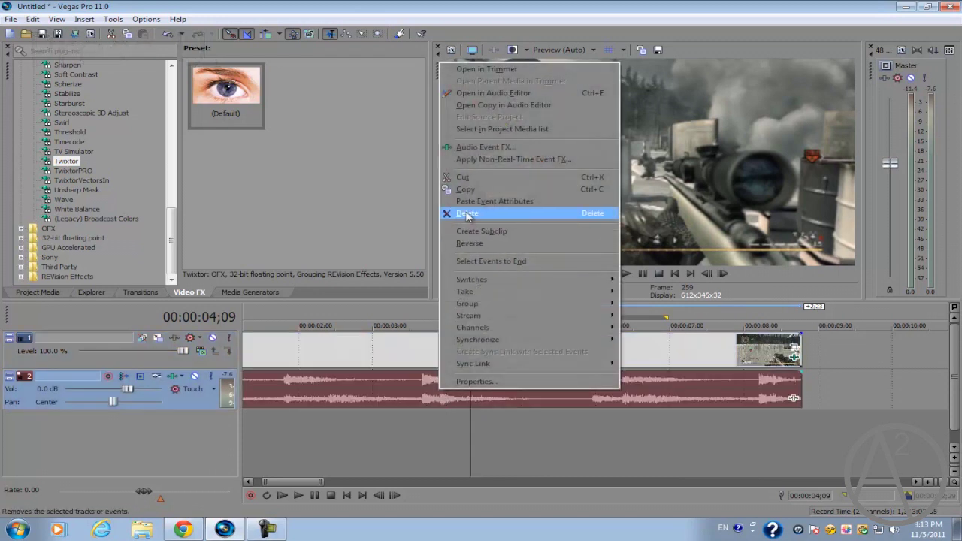
left_click(474, 212)
scroll(571, 363, "down", 3)
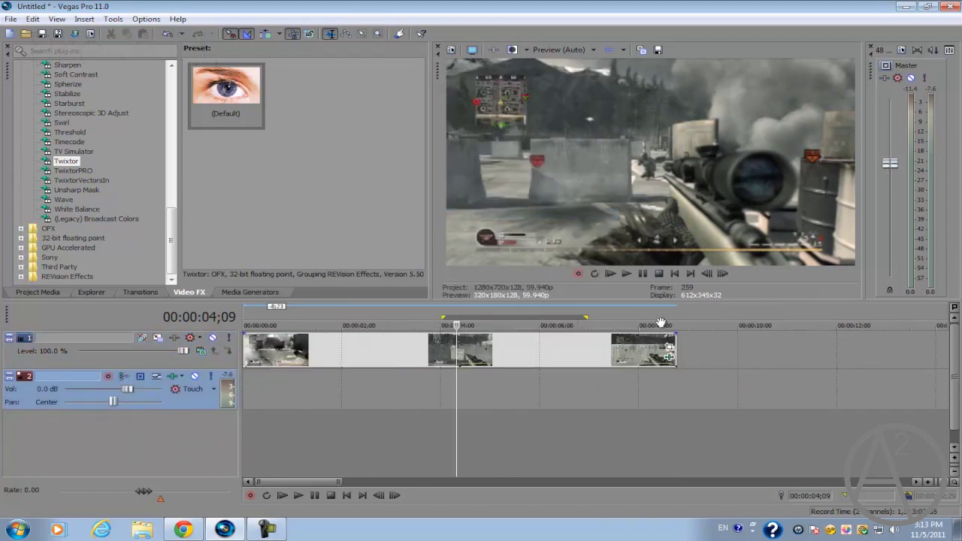
left_click(9, 19)
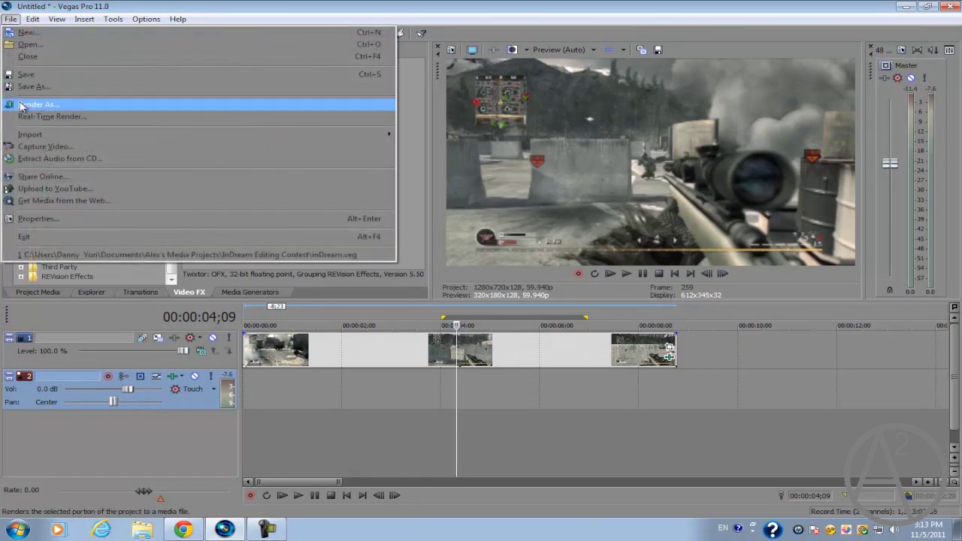
left_click(523, 195)
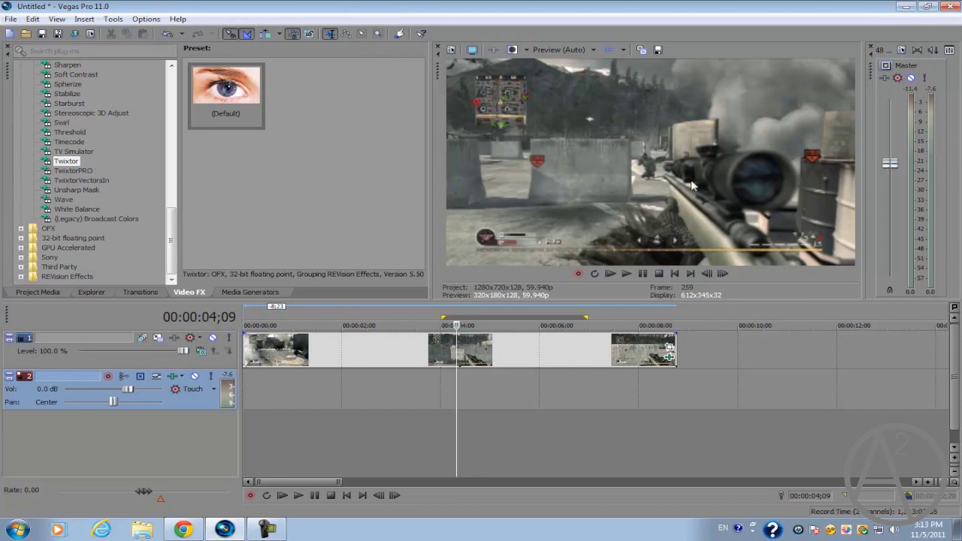
left_click(10, 18)
In Render As, choose Windows Media Video V11 with the 6 Mbps HD 720-30p Video template
left_click(34, 103)
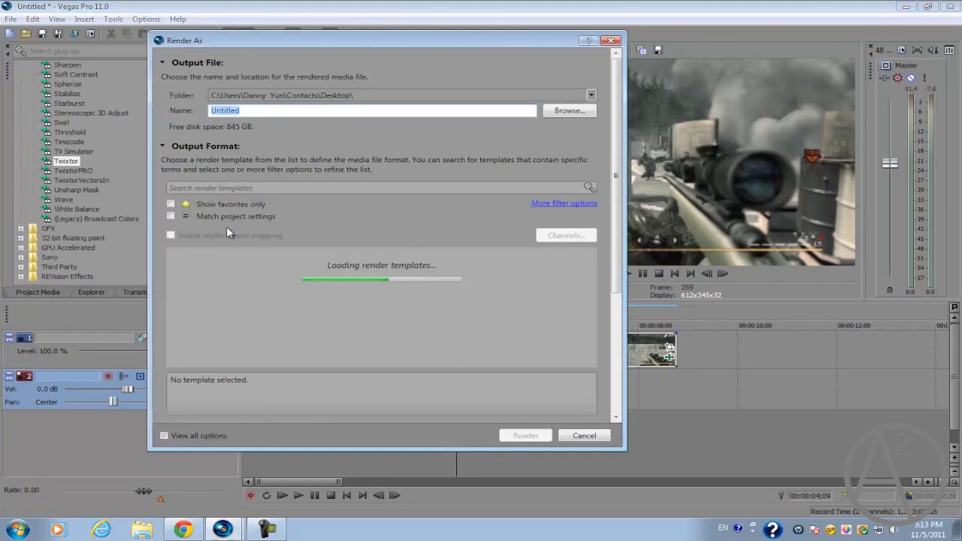
left_click(184, 343)
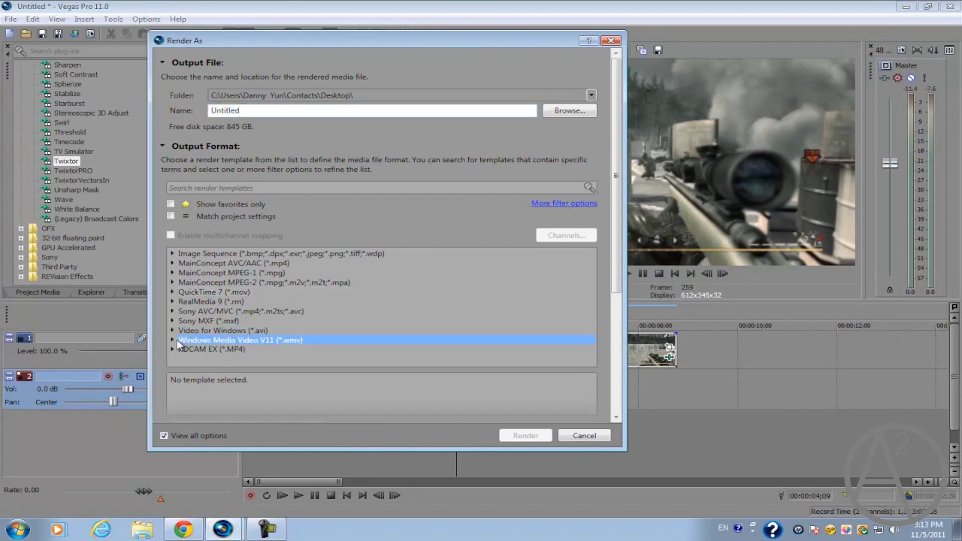
left_click(175, 341)
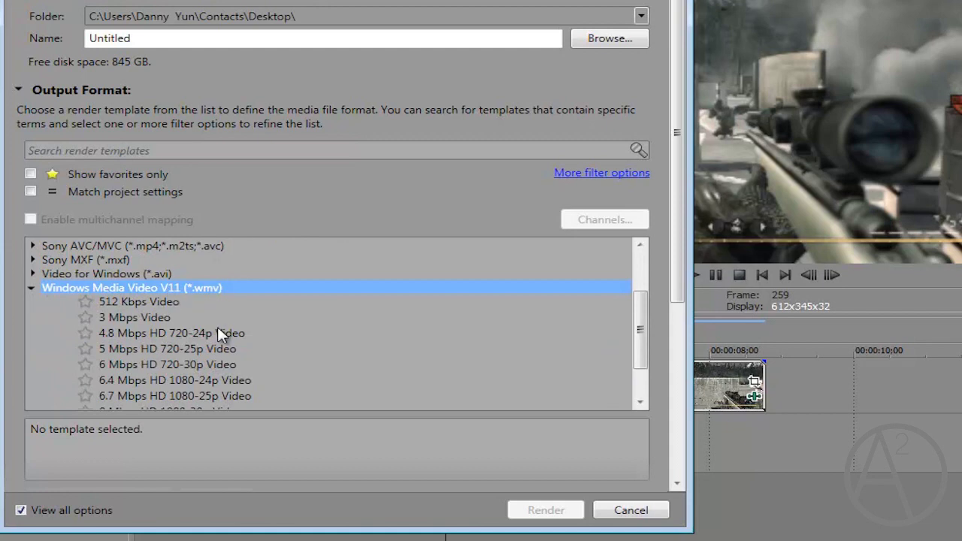
scroll(217, 329, "down", 1)
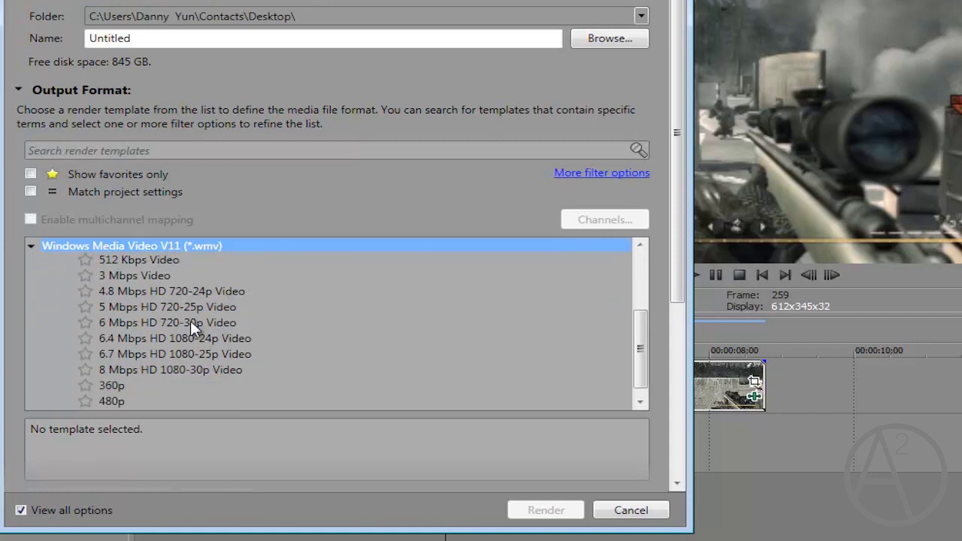
left_click(190, 322)
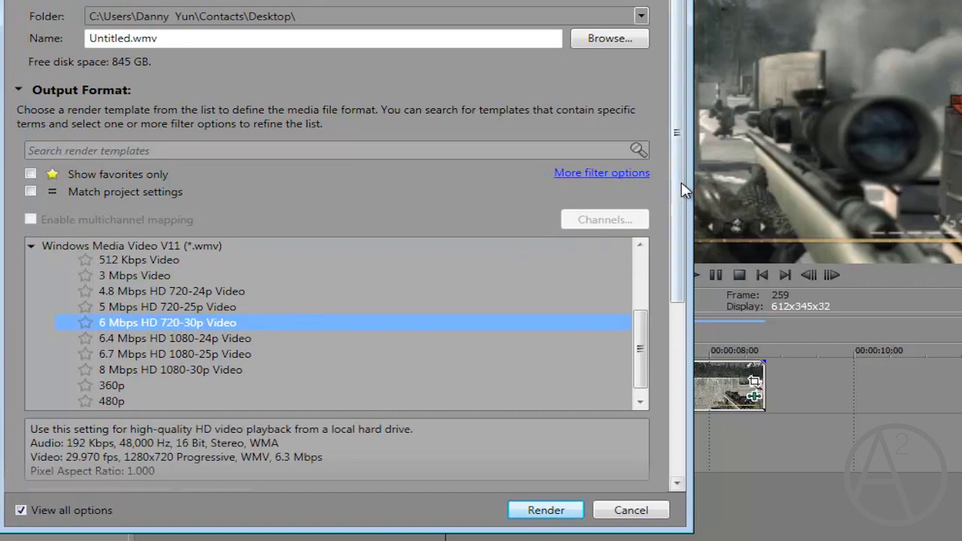
left_click_drag(681, 182, 681, 248)
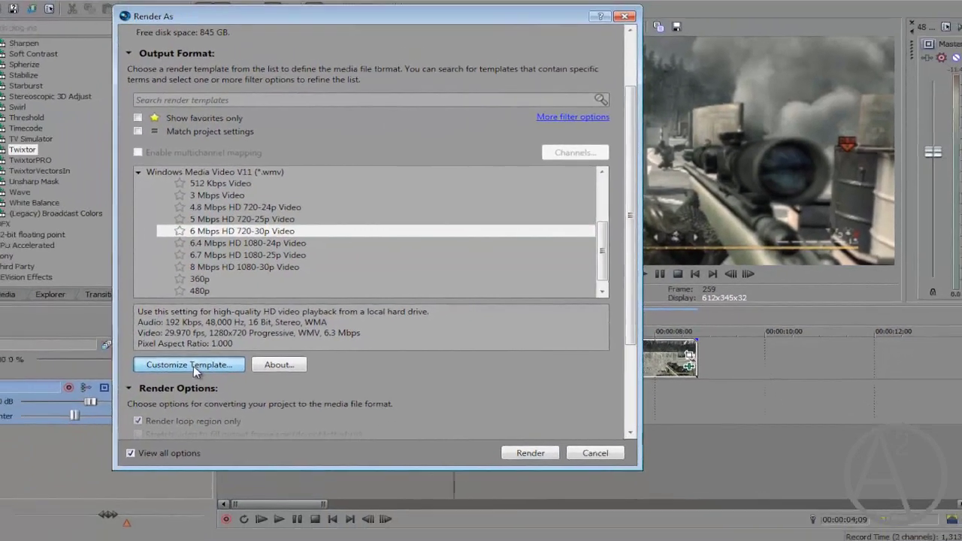
Customize the template's audio to 128 kbps, 44 kHz stereo, keeping audio included
left_click(105, 398)
left_click(358, 219)
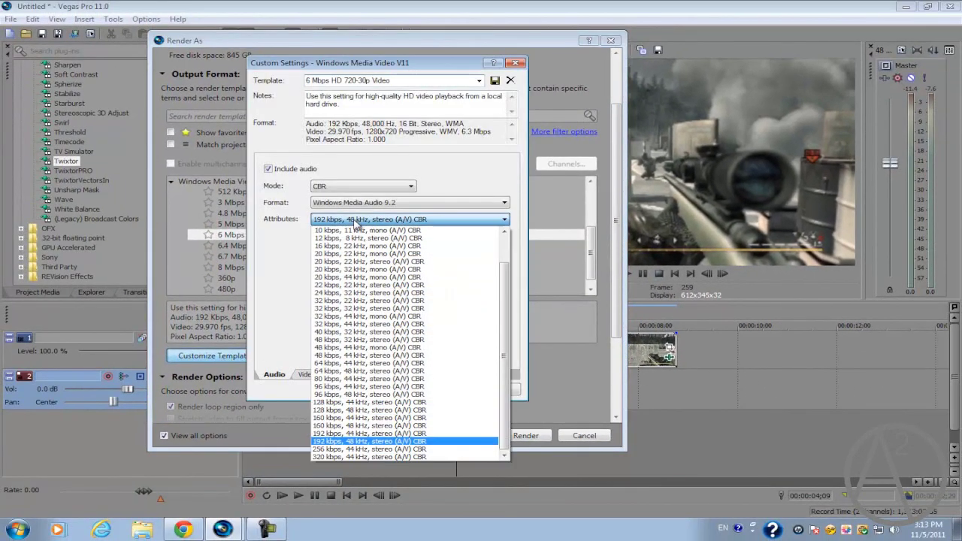
left_click(357, 403)
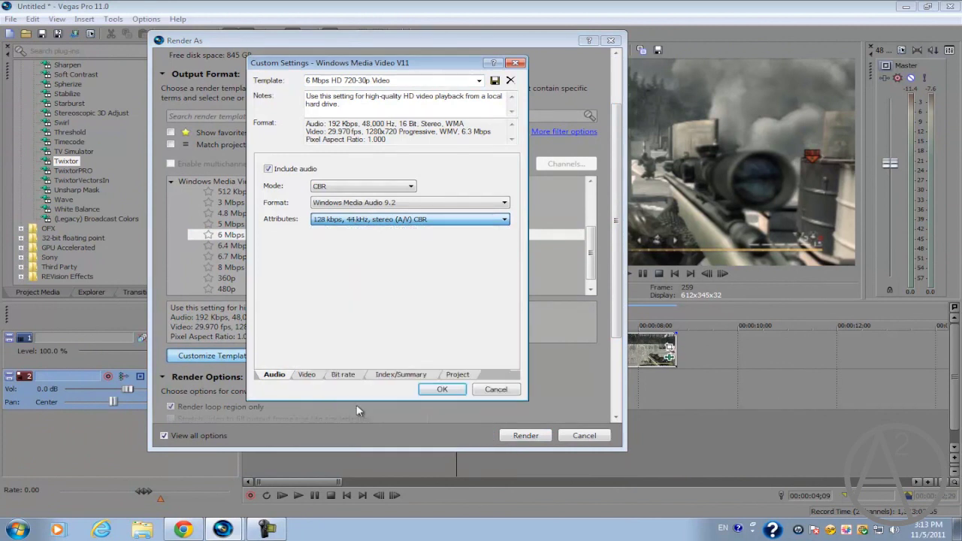
left_click(280, 170)
left_click(280, 170)
left_click(279, 171)
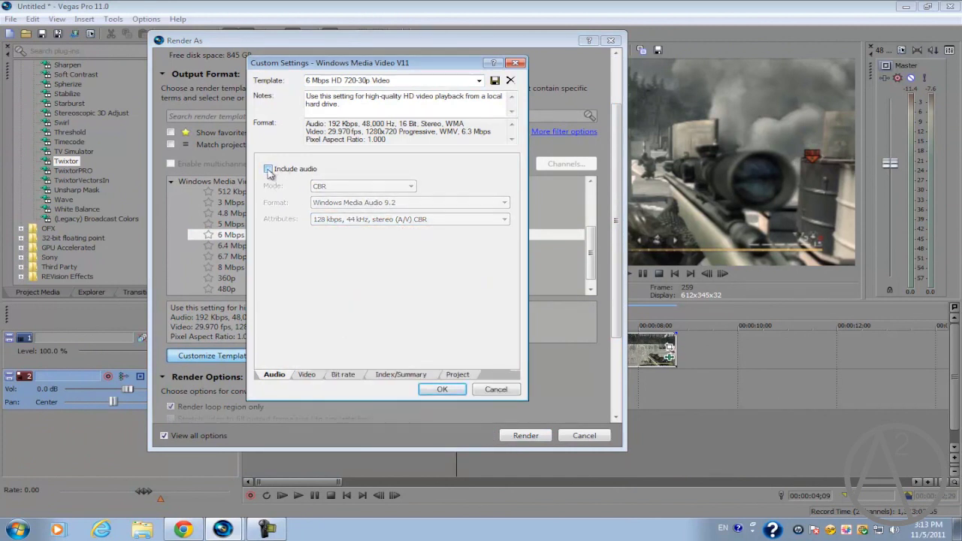
left_click(274, 171)
left_click(269, 172)
left_click(269, 170)
Set video smoothness to 100, frame rate 59.94 and image size 1280x720
left_click(307, 374)
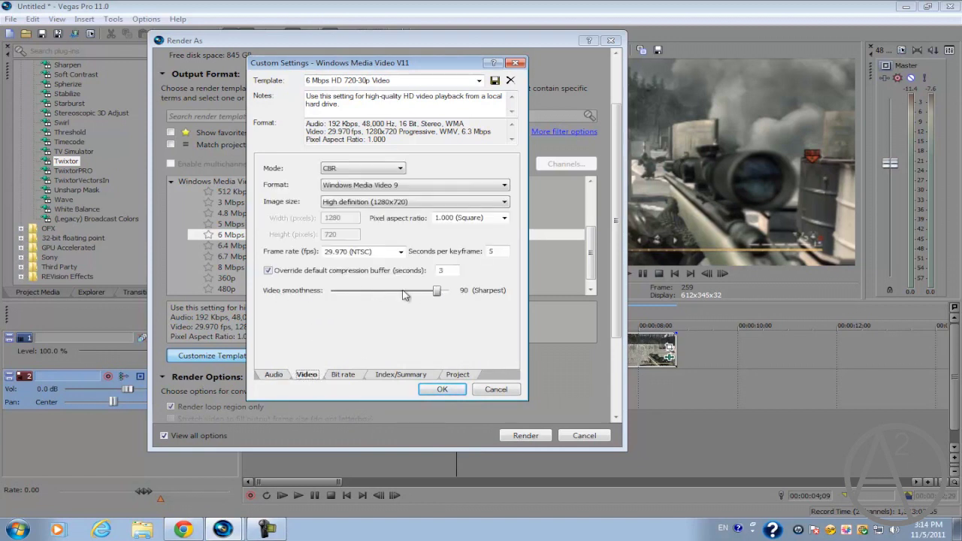
left_click_drag(437, 294, 484, 297)
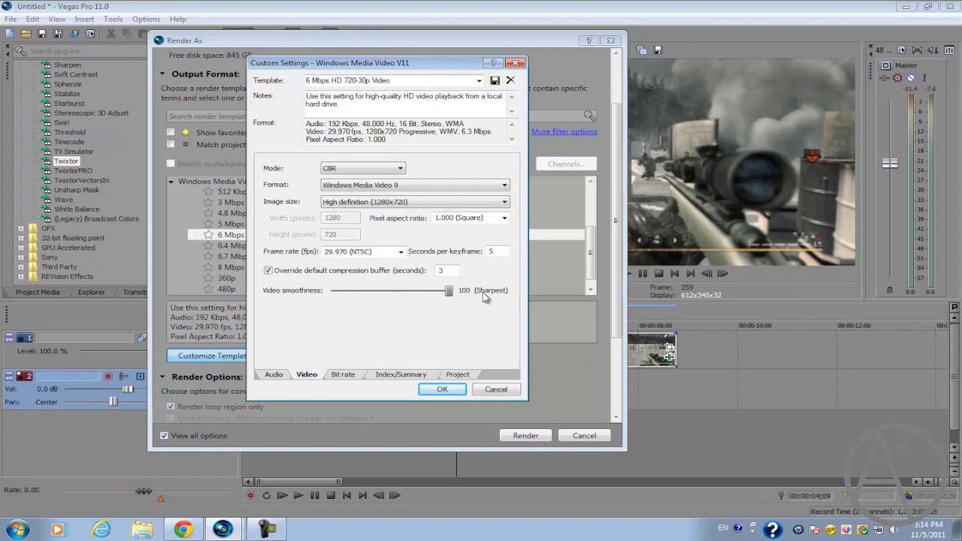
left_click(402, 253)
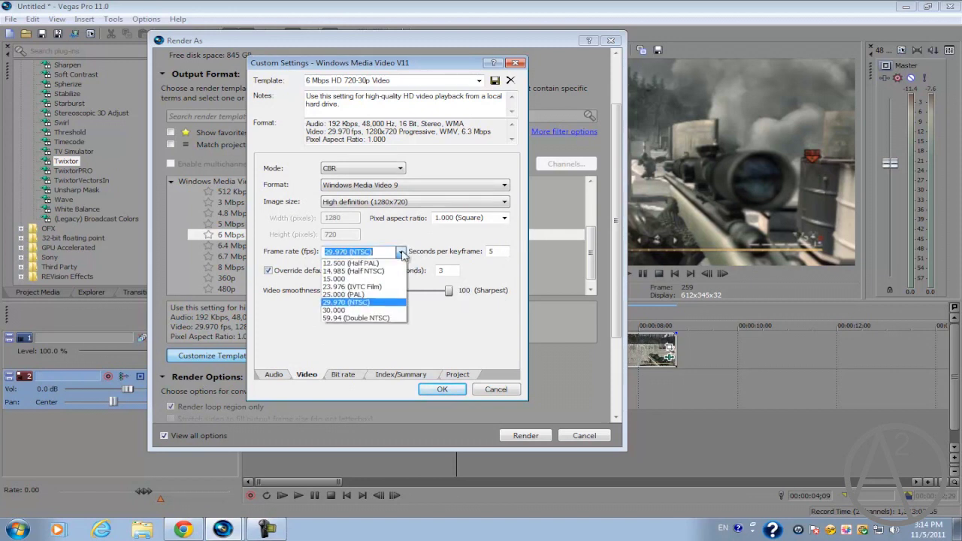
left_click(377, 318)
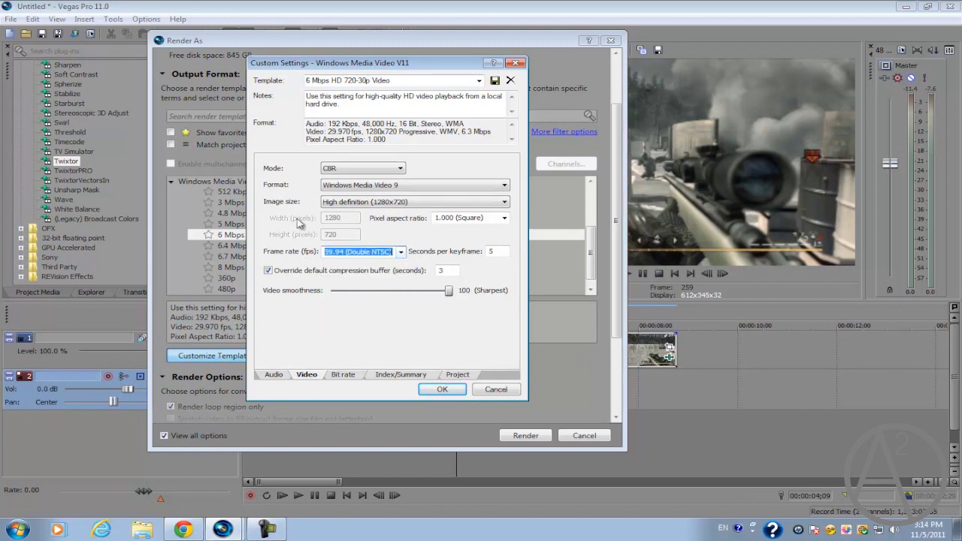
left_click(399, 204)
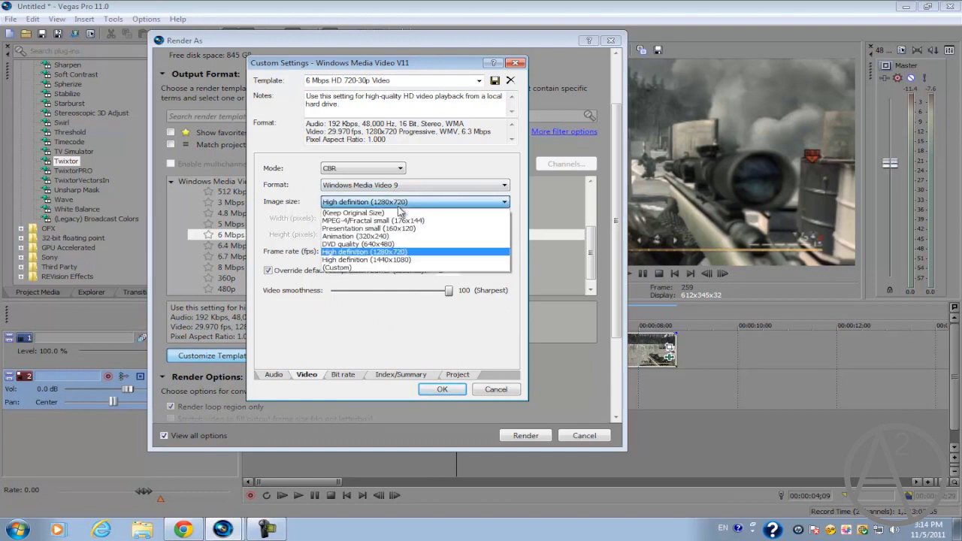
left_click(400, 254)
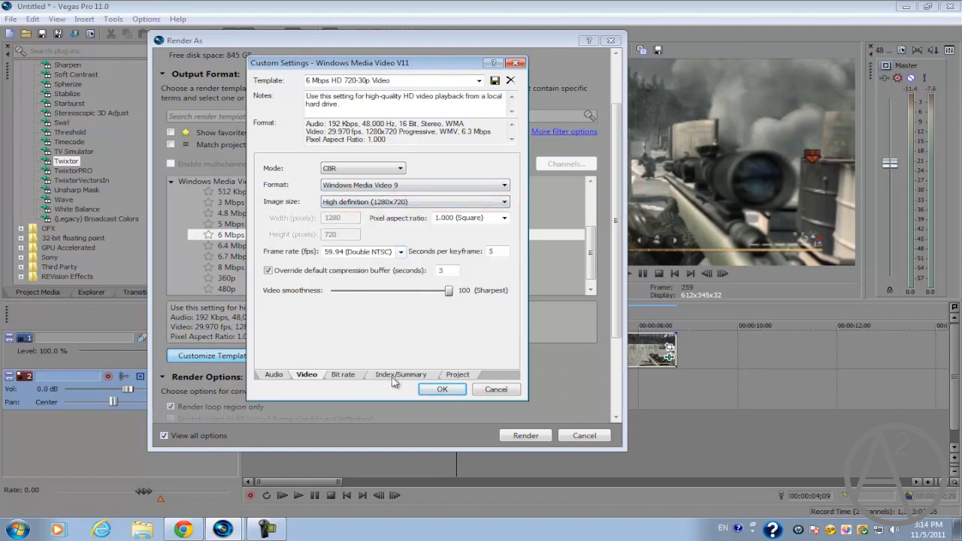
Set project video rendering quality to Best and confirm the custom template
left_click(460, 375)
left_click(462, 167)
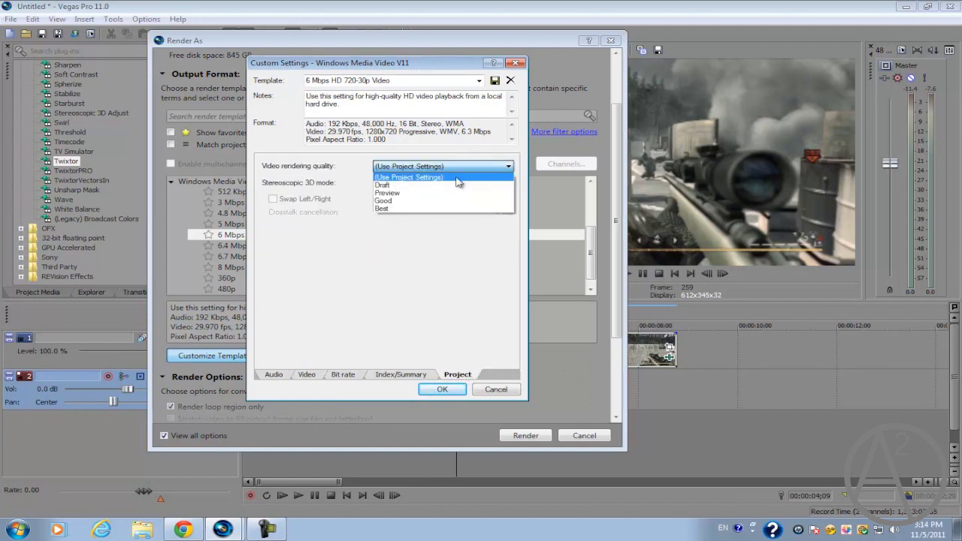
left_click(434, 208)
left_click(440, 389)
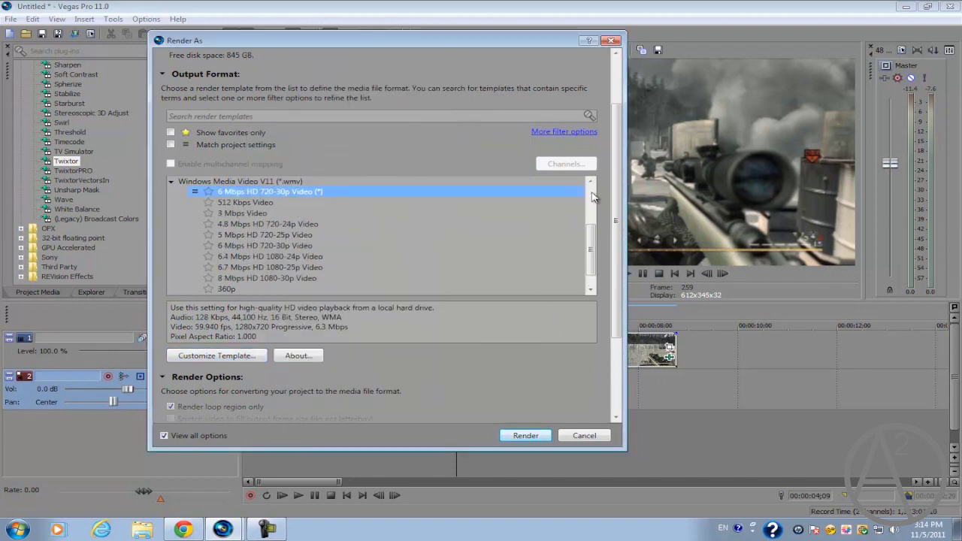
Name the output file 'Test 10' and start the render
scroll(615, 174, "up", 2)
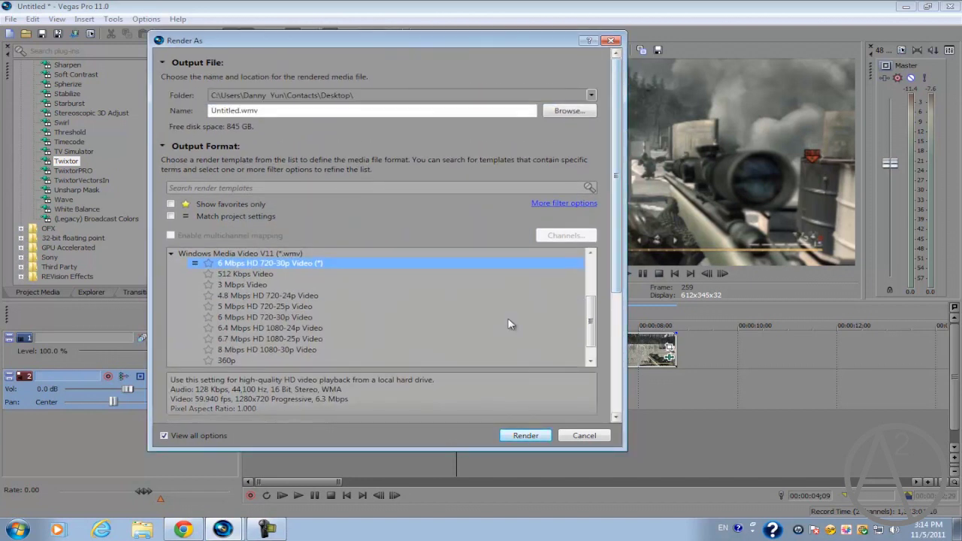
left_click(330, 110)
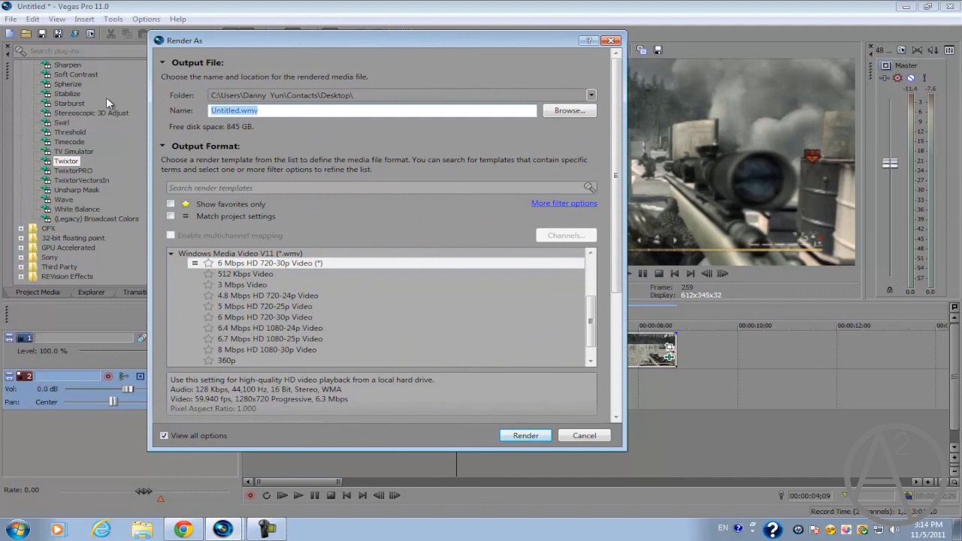
type("Test")
type(" 10")
left_click(517, 435)
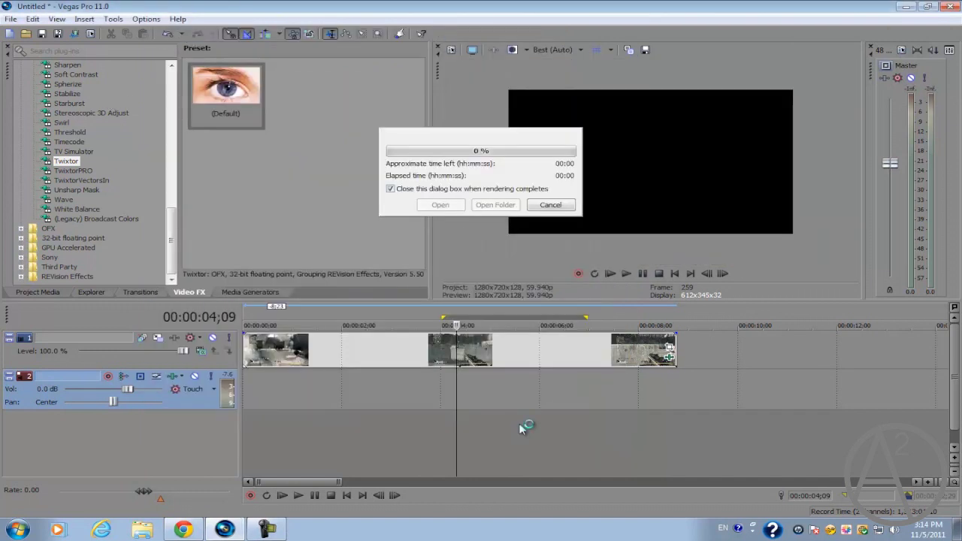